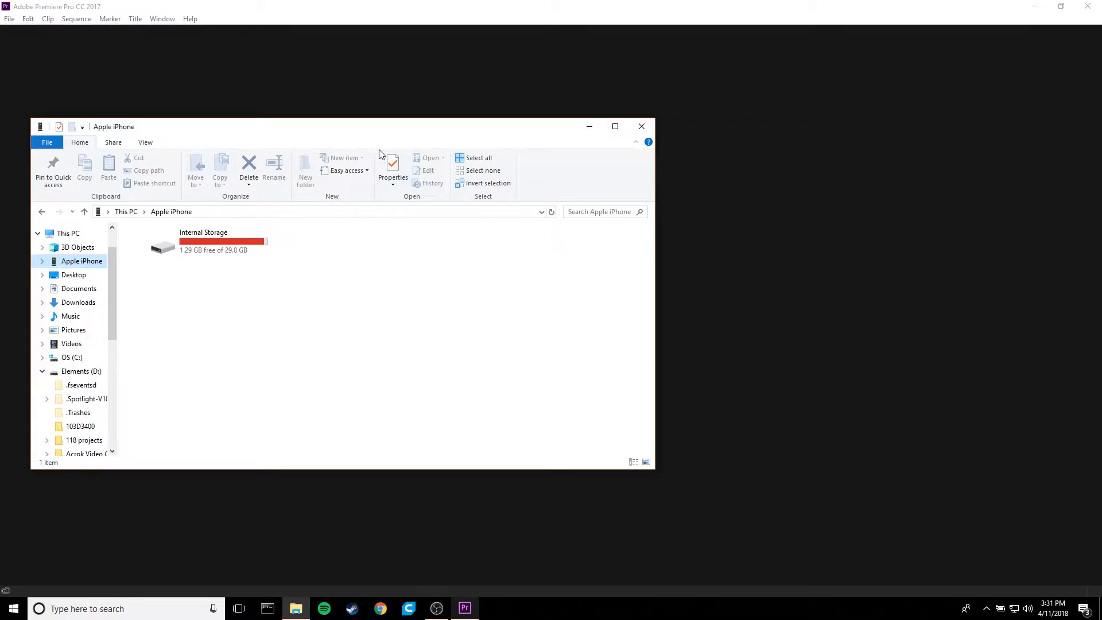
- Browse the iPhone's internal storage to DCIM > 103APPLE and select the IMG_3910 video
drag(382, 132, 625, 122)
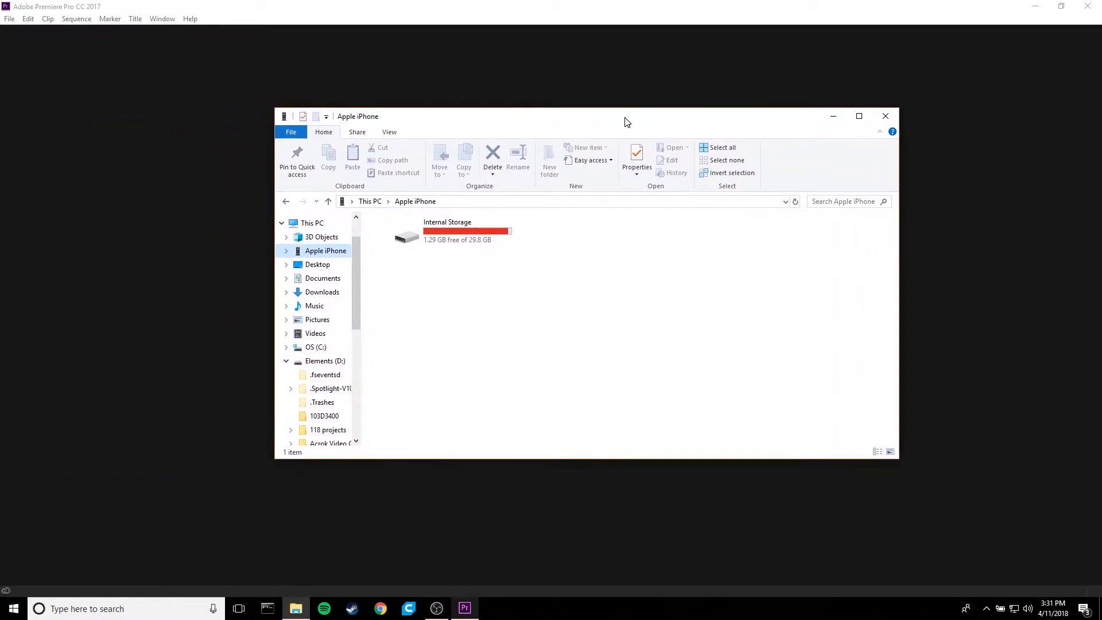
double_click(490, 241)
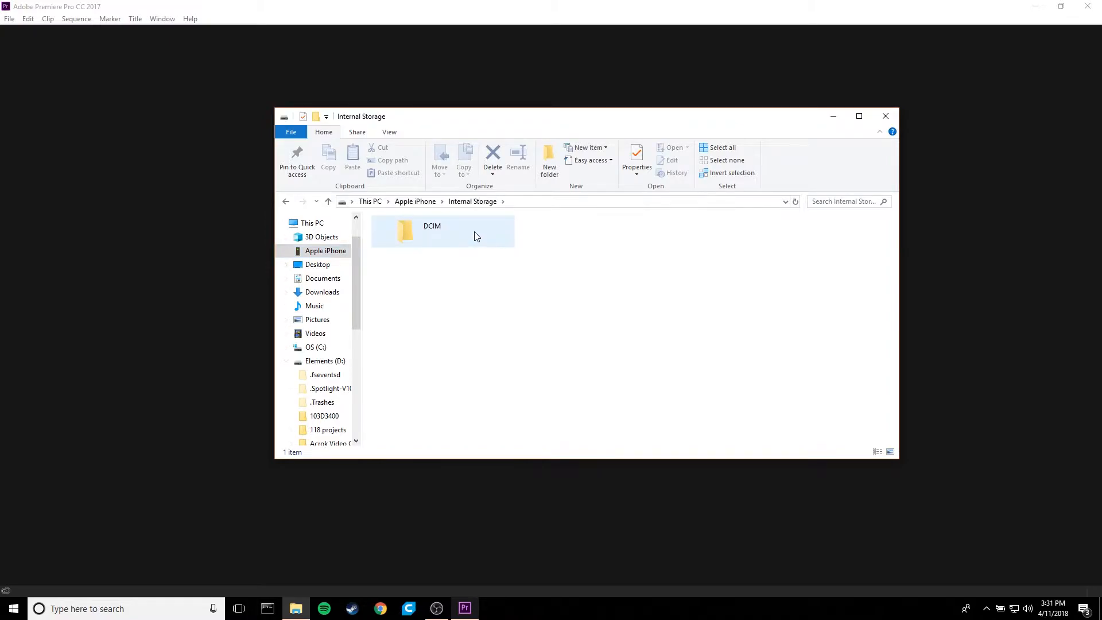
double_click(473, 232)
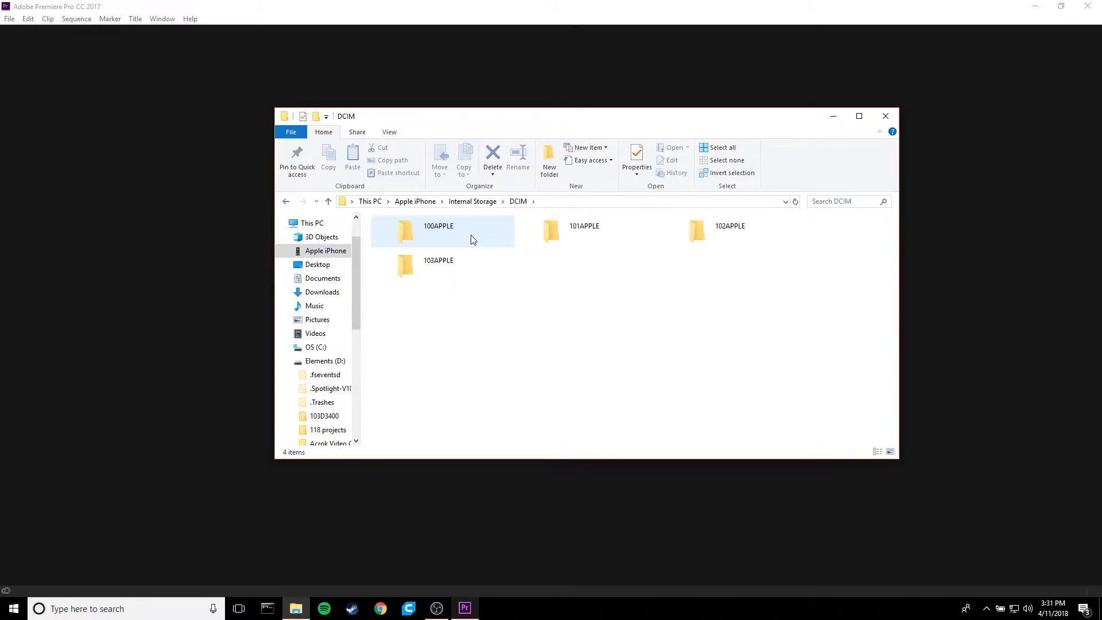
double_click(453, 273)
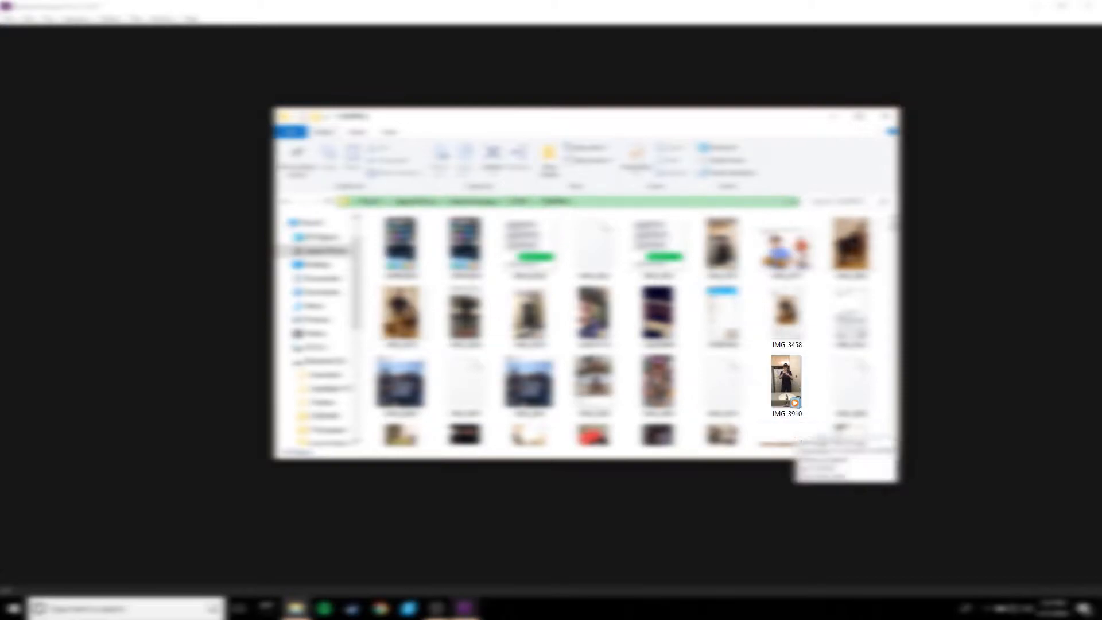
click(877, 452)
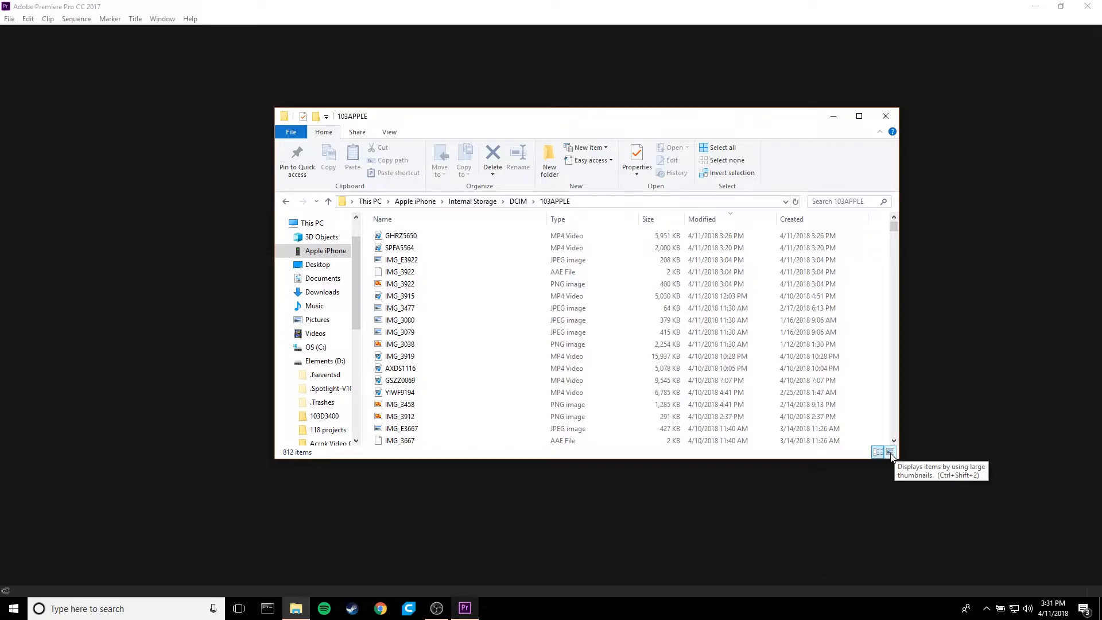
click(890, 452)
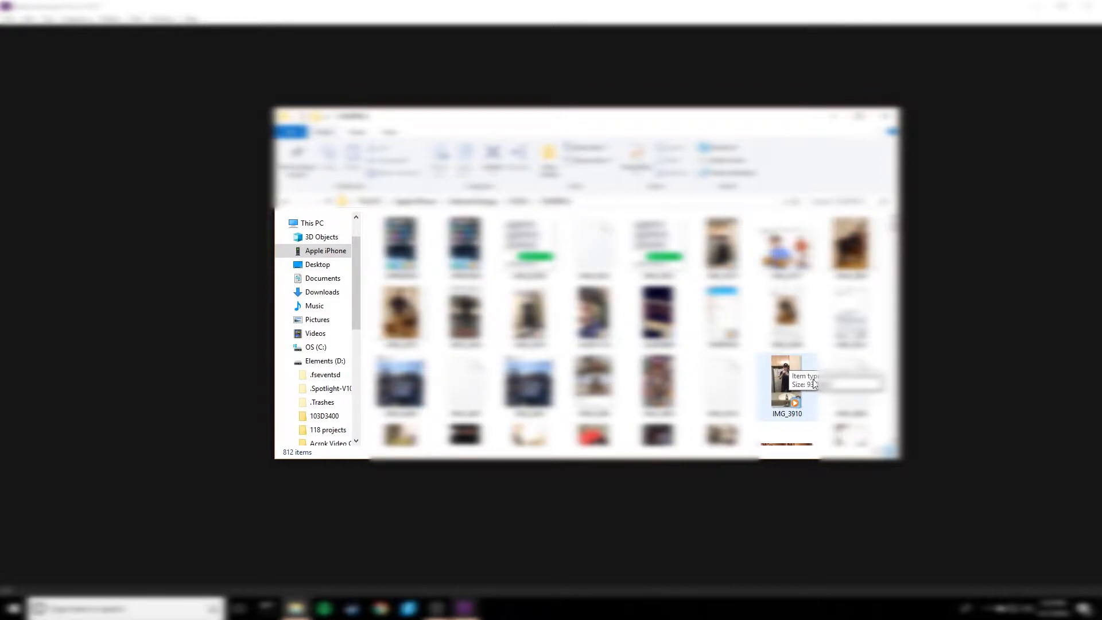
drag(790, 381, 785, 407)
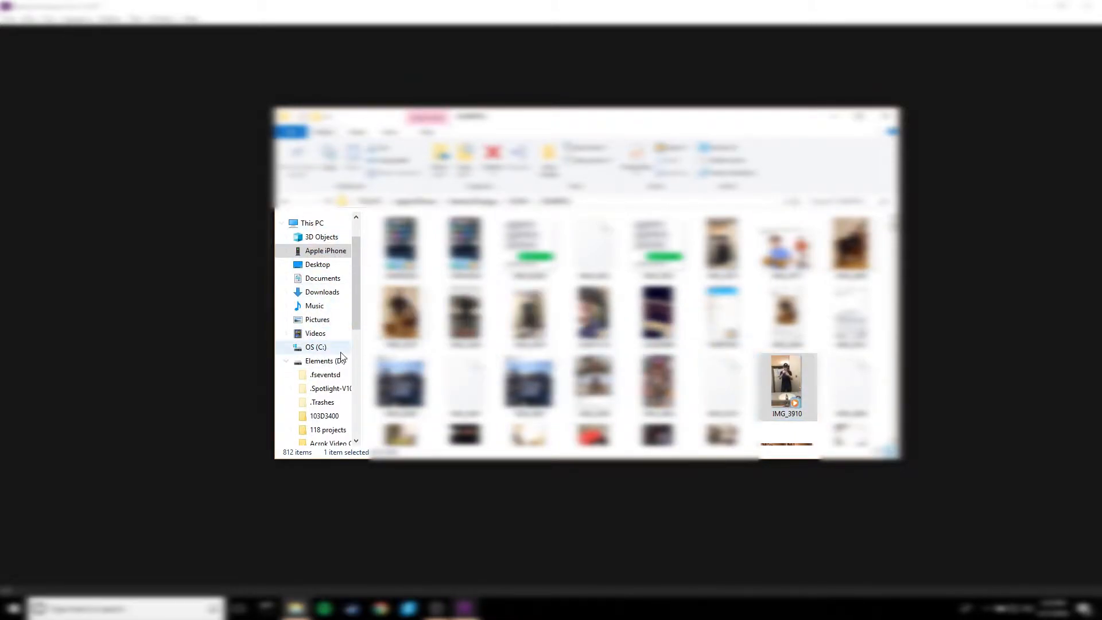
- Select the IMG_3910 video on the Elements (D:) drive and minimize the file window
click(325, 360)
click(410, 285)
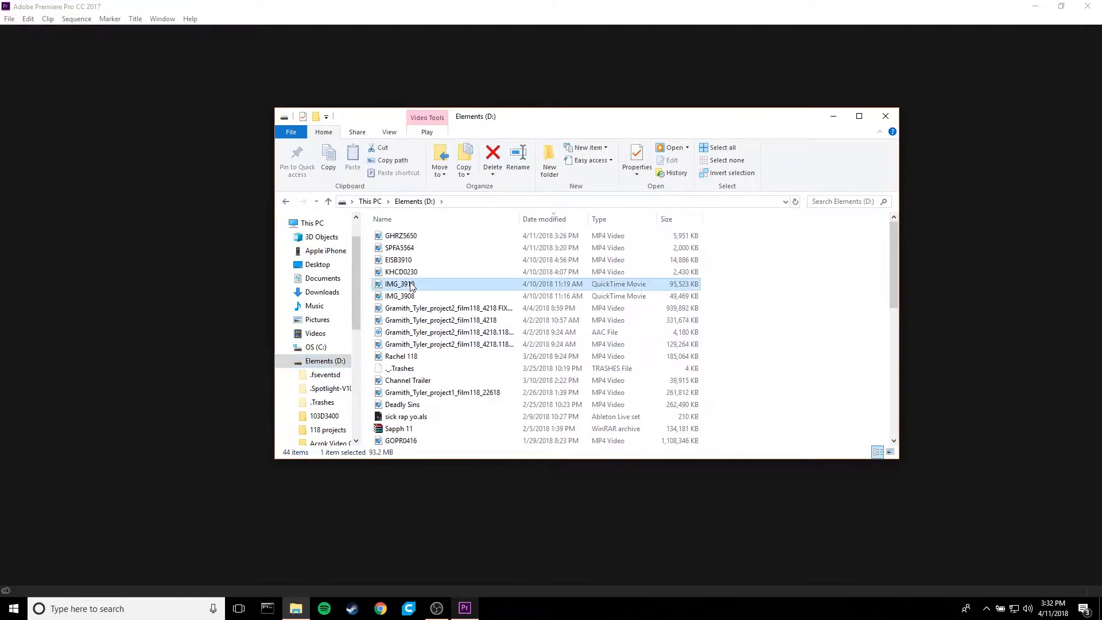
click(833, 117)
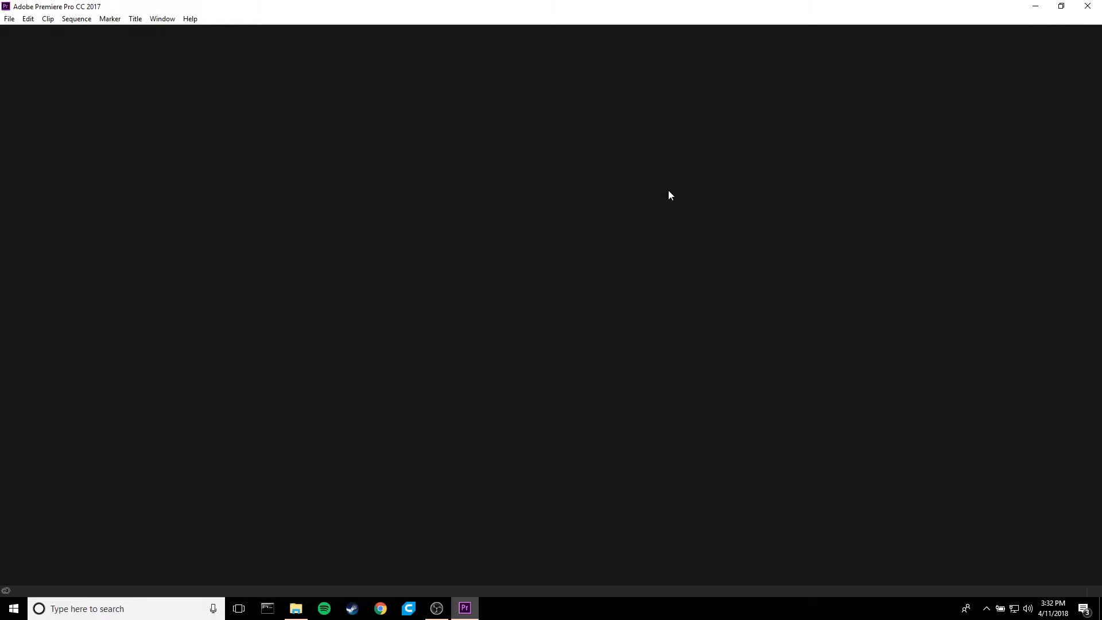
- Create a new Premiere Pro project named Stranger Memes in D:\Premiere Projects
click(9, 19)
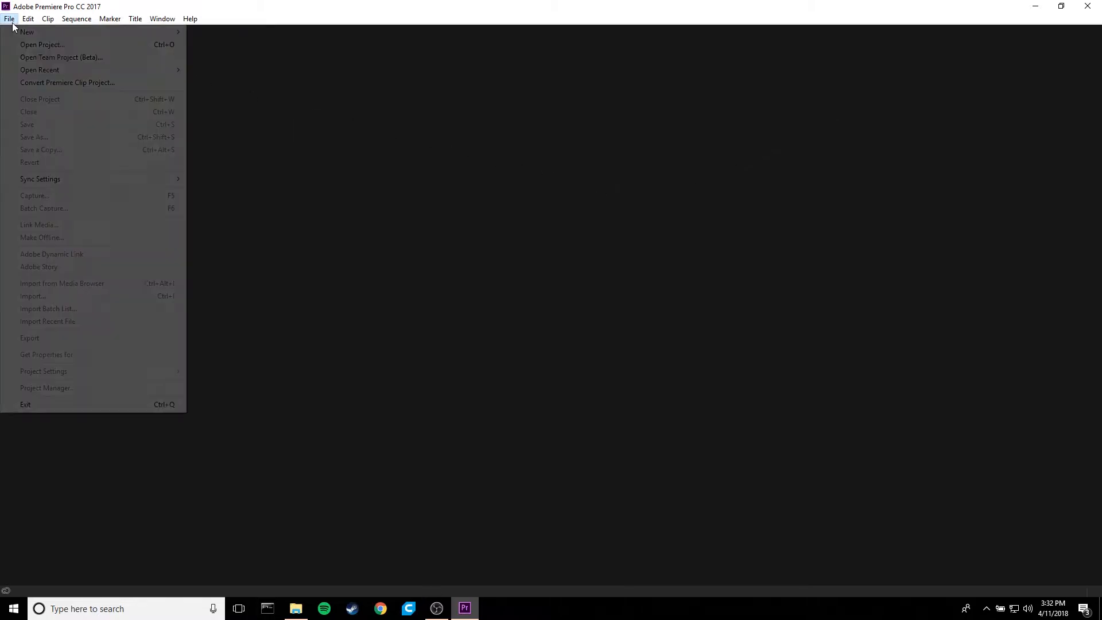
mouse_move(34, 32)
click(231, 33)
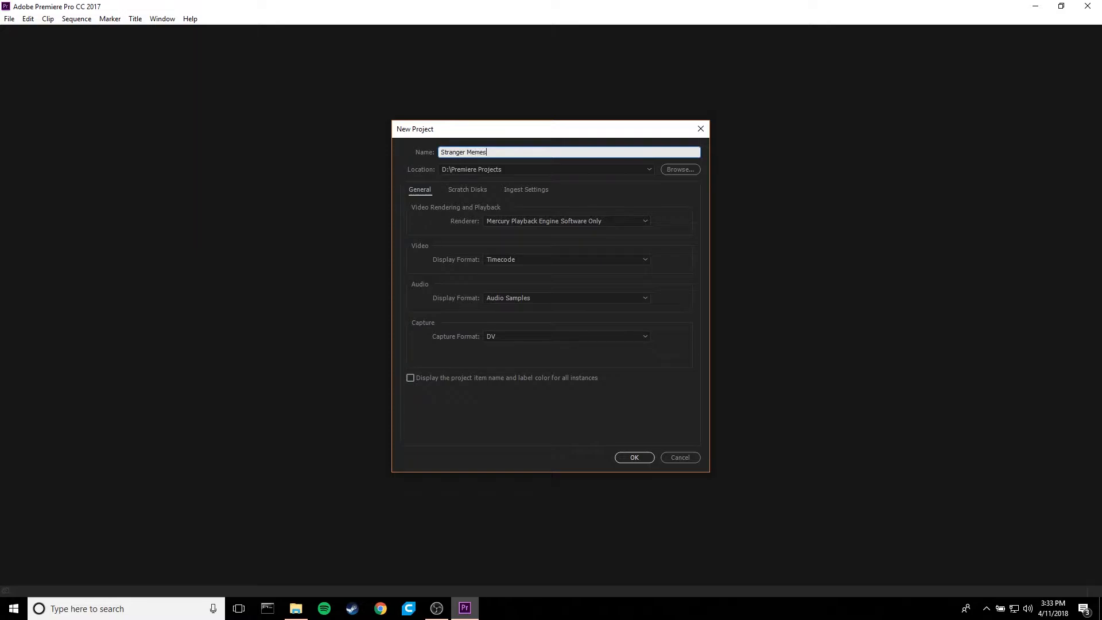
key(Return)
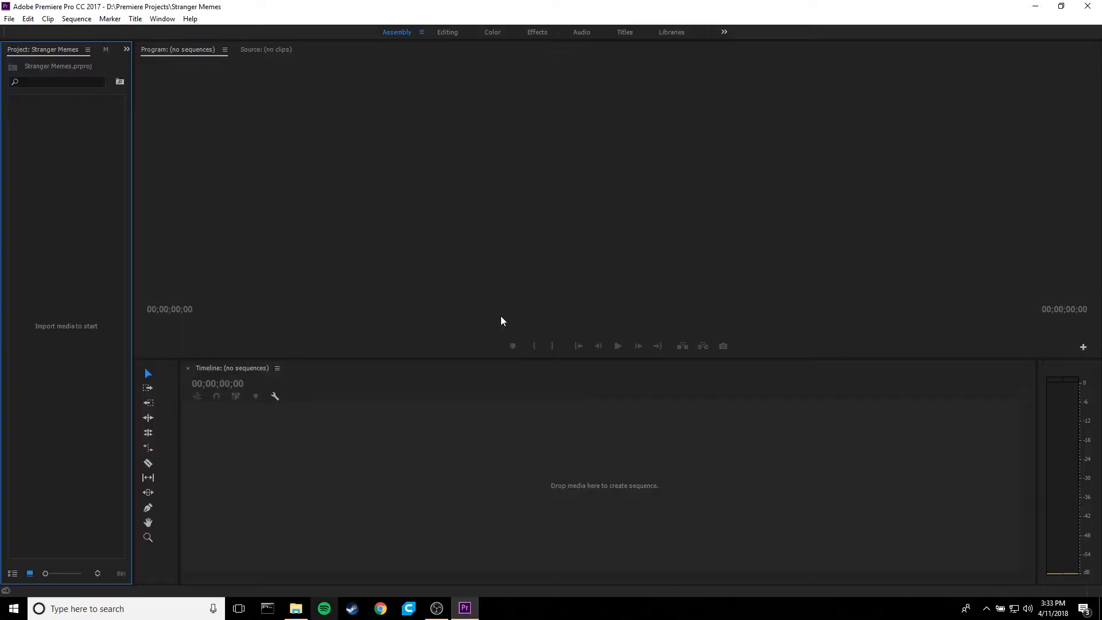
- Import IMG_3910 from the Elements (D:) drive and Stranger Things Theme Song (C418 REMIX) from the Music folder into the project
click(295, 608)
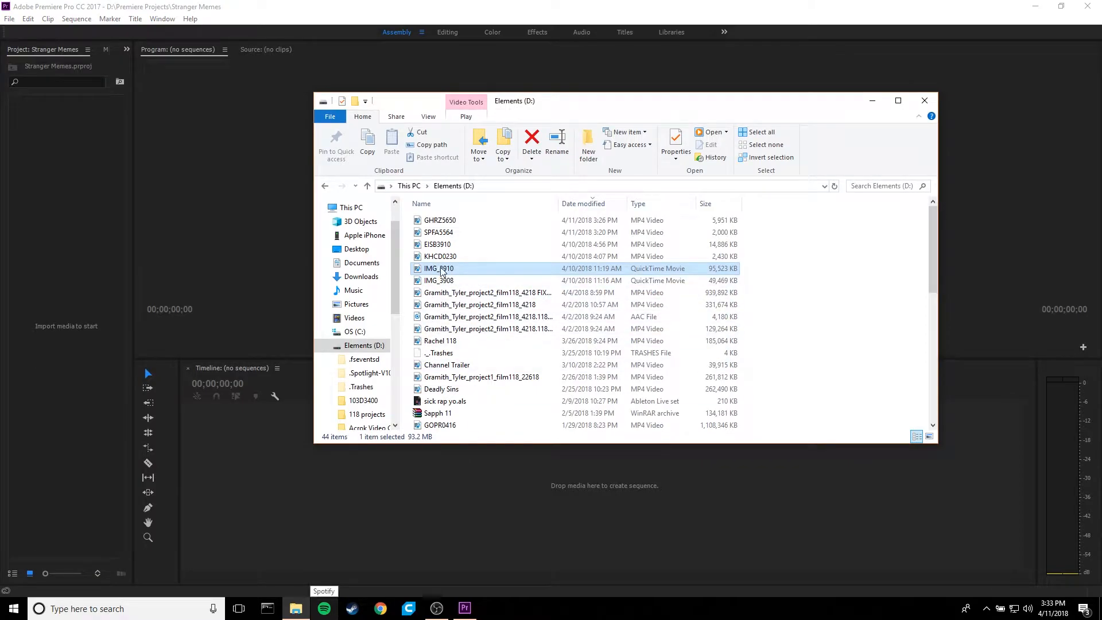
drag(452, 272, 70, 290)
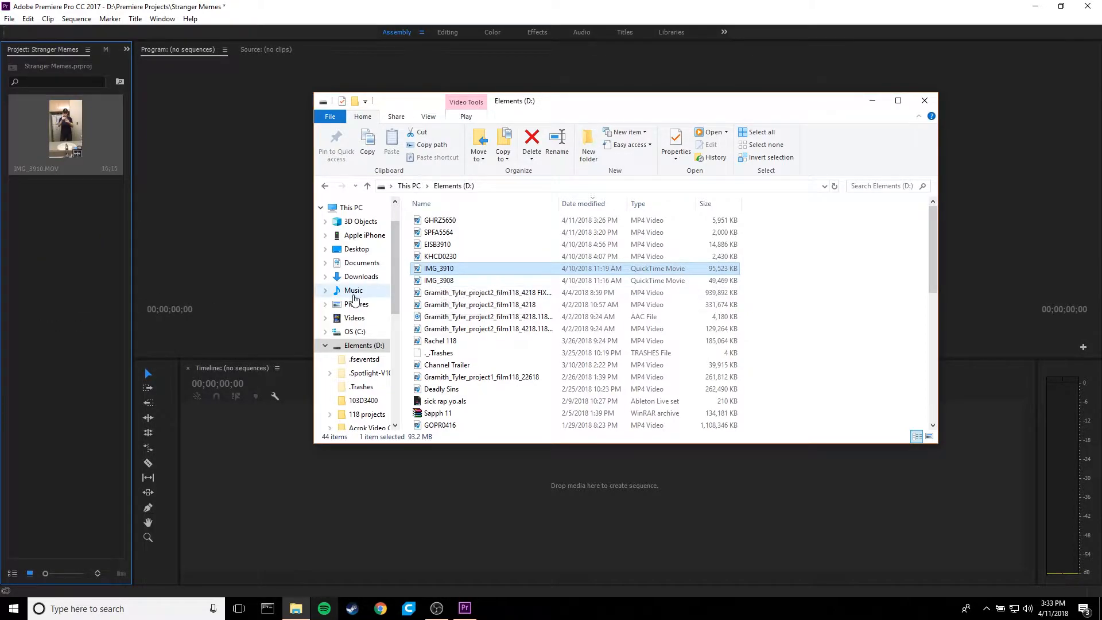
click(353, 290)
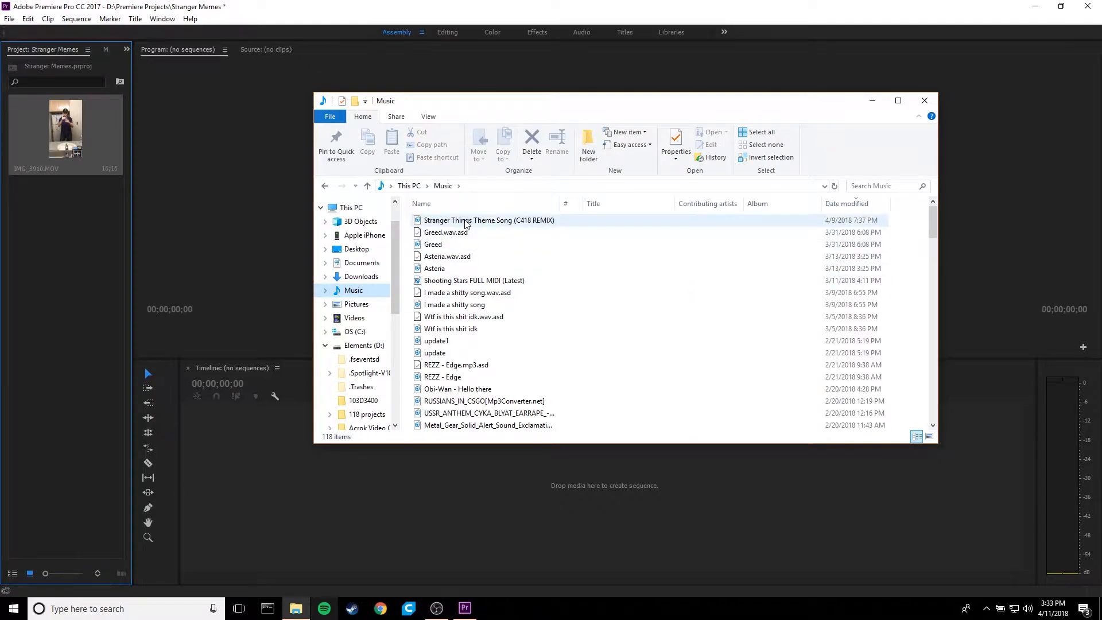
drag(543, 223, 63, 260)
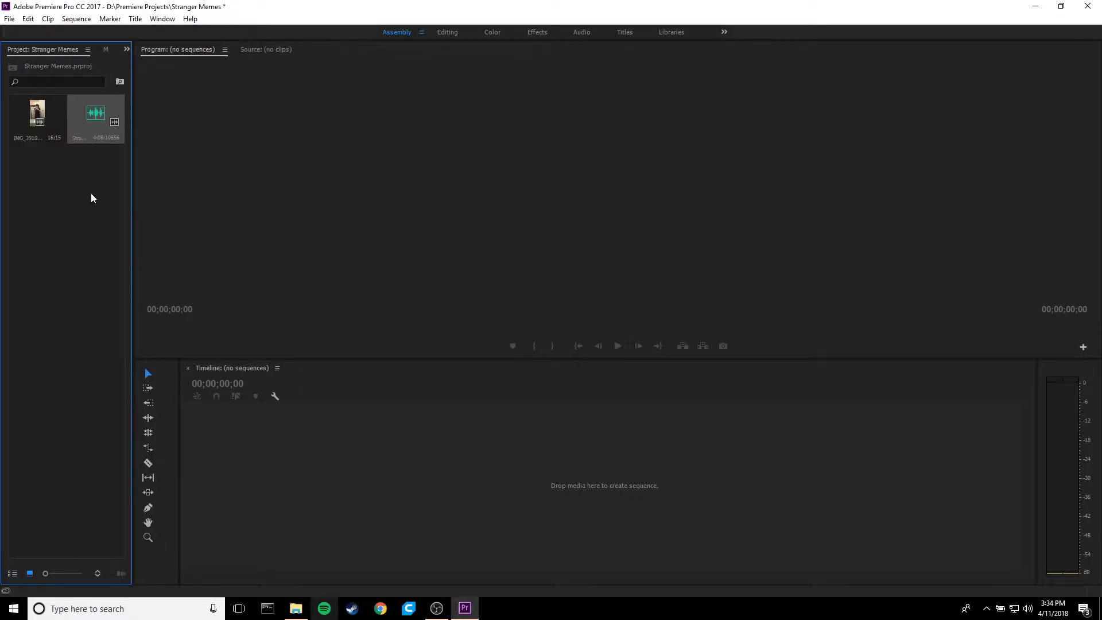
- Create a sequence from the IMG_3910 clip and place the theme song at its start on audio track A3
drag(40, 122, 429, 474)
drag(514, 464, 514, 463)
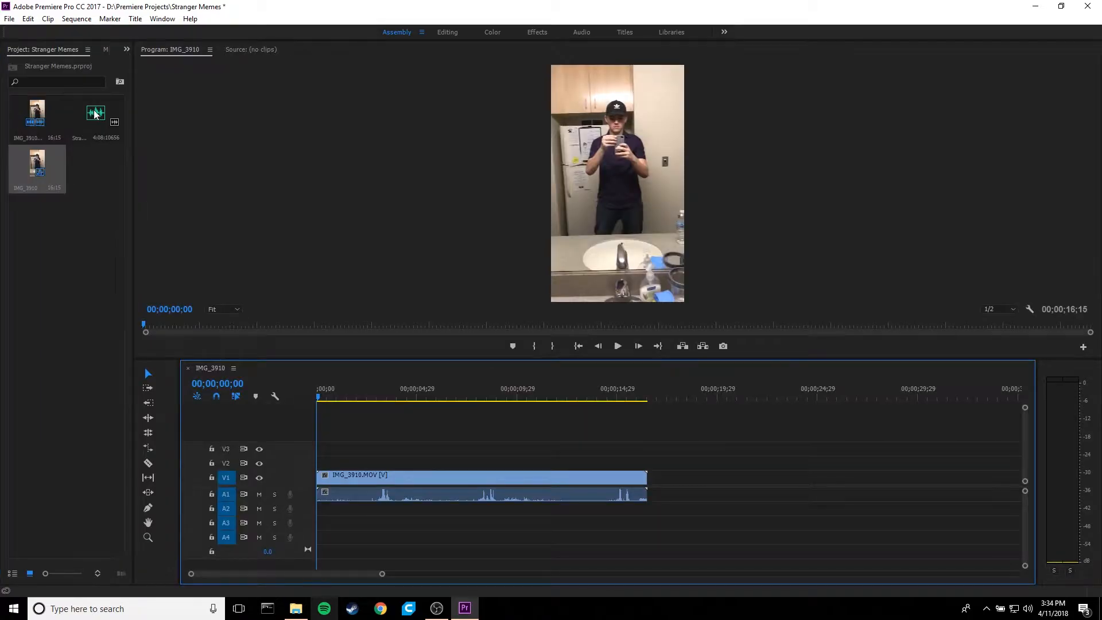
drag(176, 331, 315, 523)
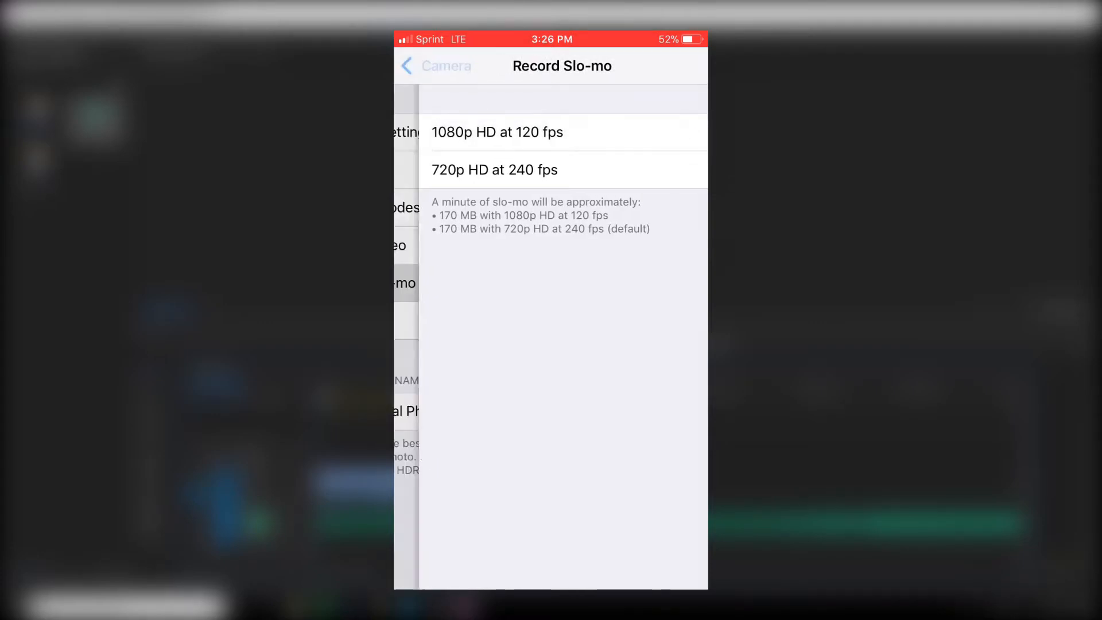
- Split the IMG_3910 clip at 00;00;07;16 with the Razor tool and ripple delete the part before the cut
drag(328, 399, 377, 402)
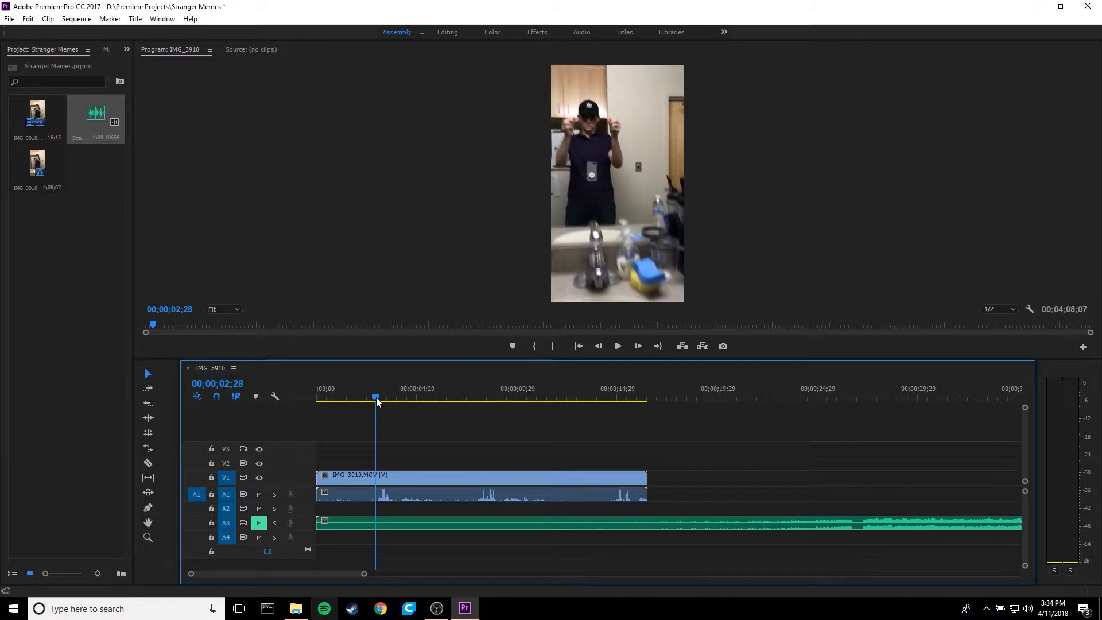
key(space)
mouse_move(454, 400)
mouse_down()
mouse_move(480, 398)
mouse_move(468, 402)
mouse_up()
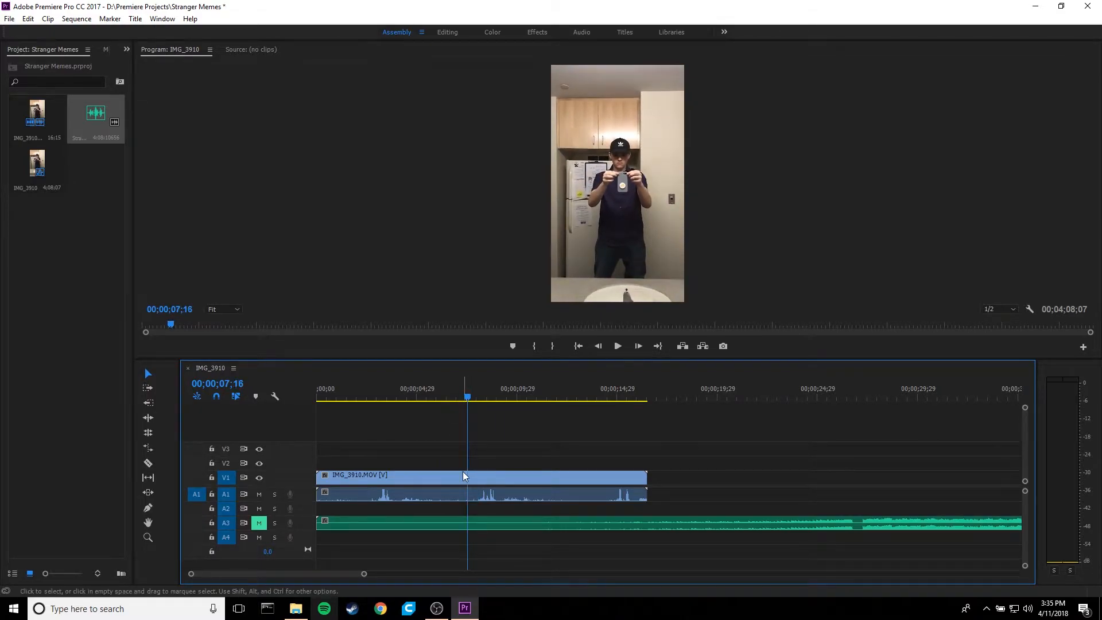
key(c)
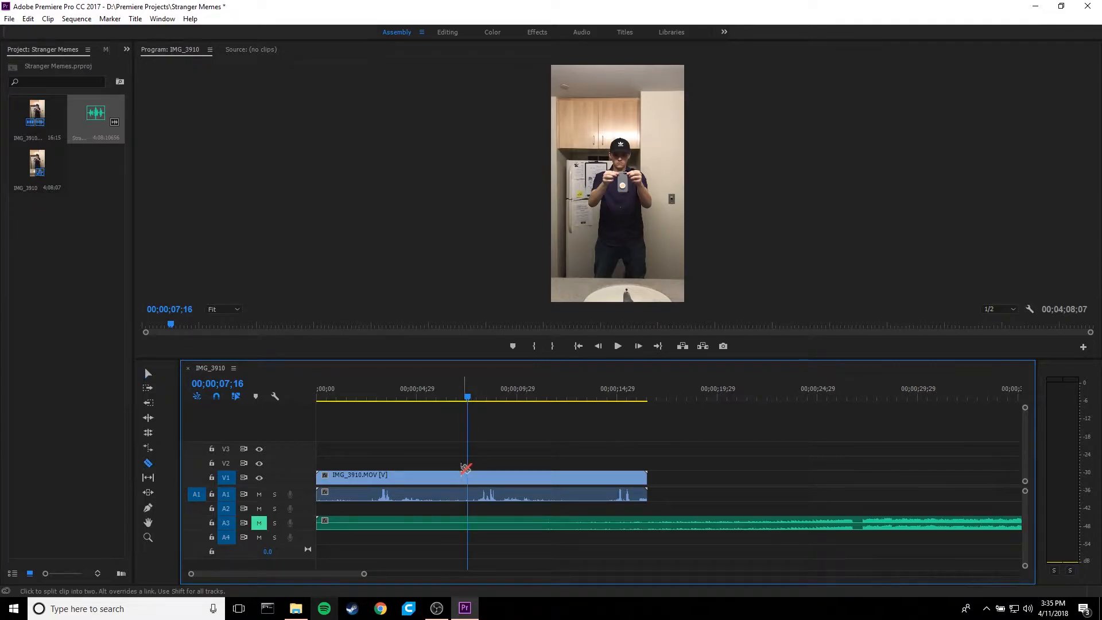
click(469, 477)
right_click(411, 475)
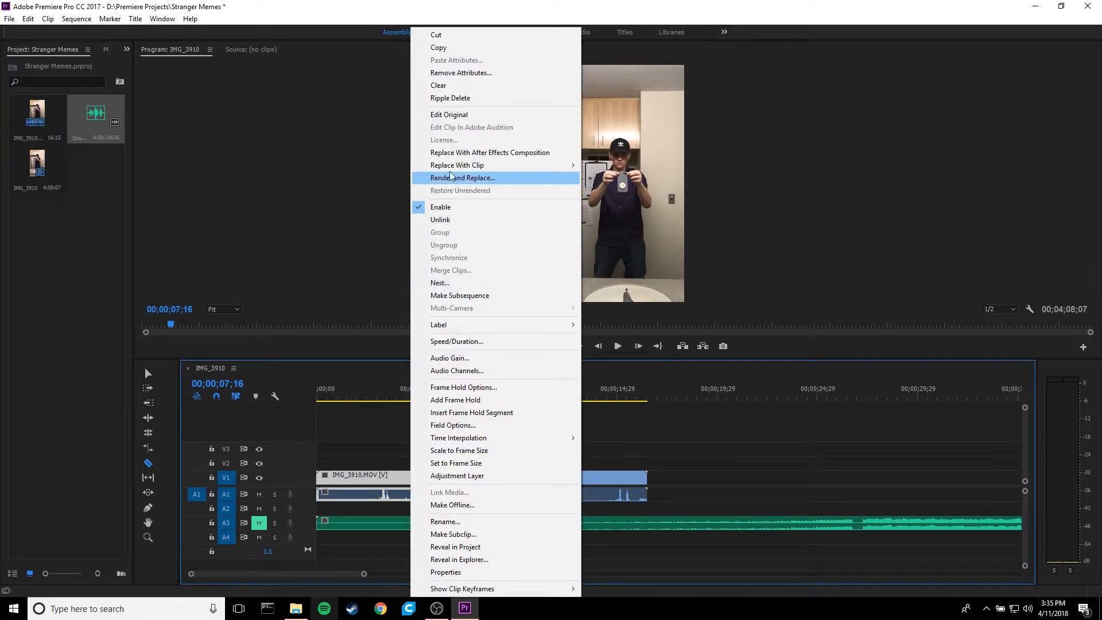
click(450, 98)
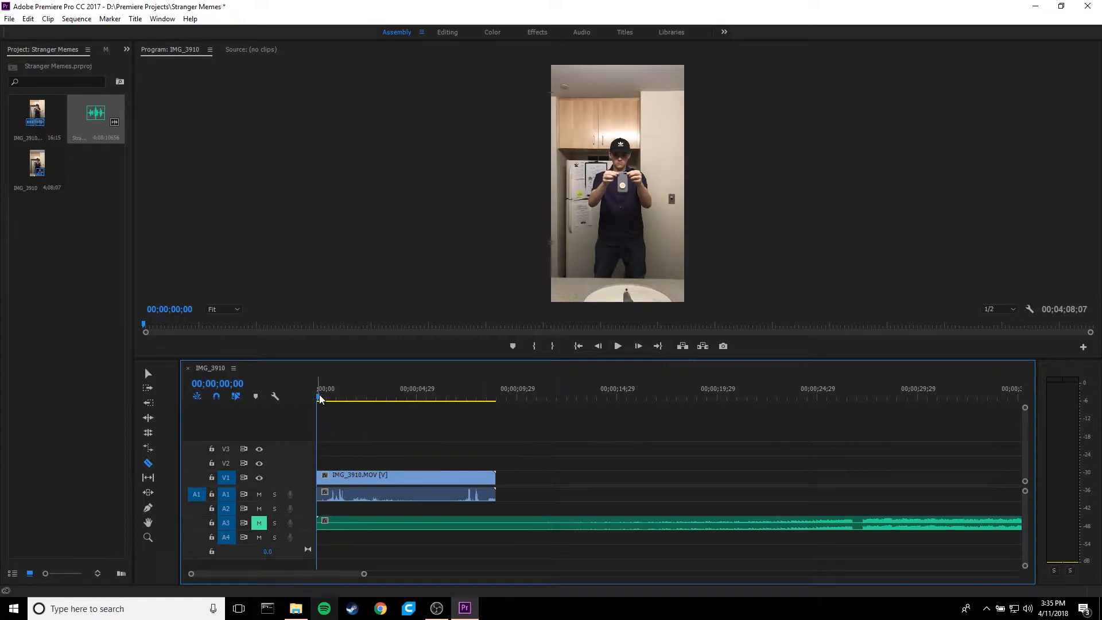
- Split the IMG_3910 clip at 00;00;00;17 and clear the part after the cut
drag(320, 400, 331, 400)
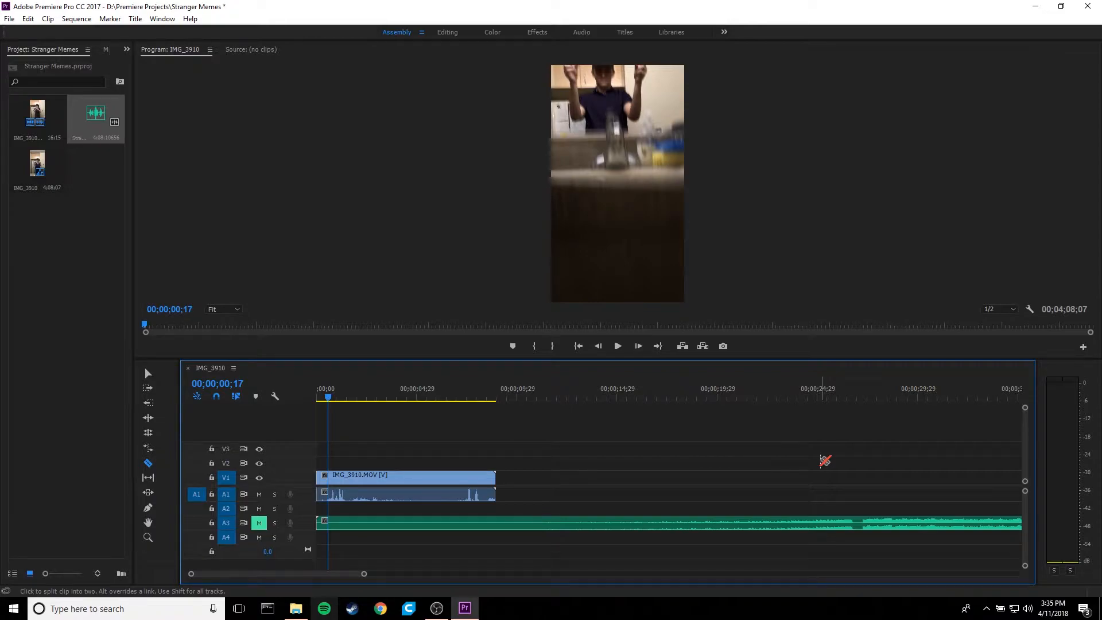
key(Left)
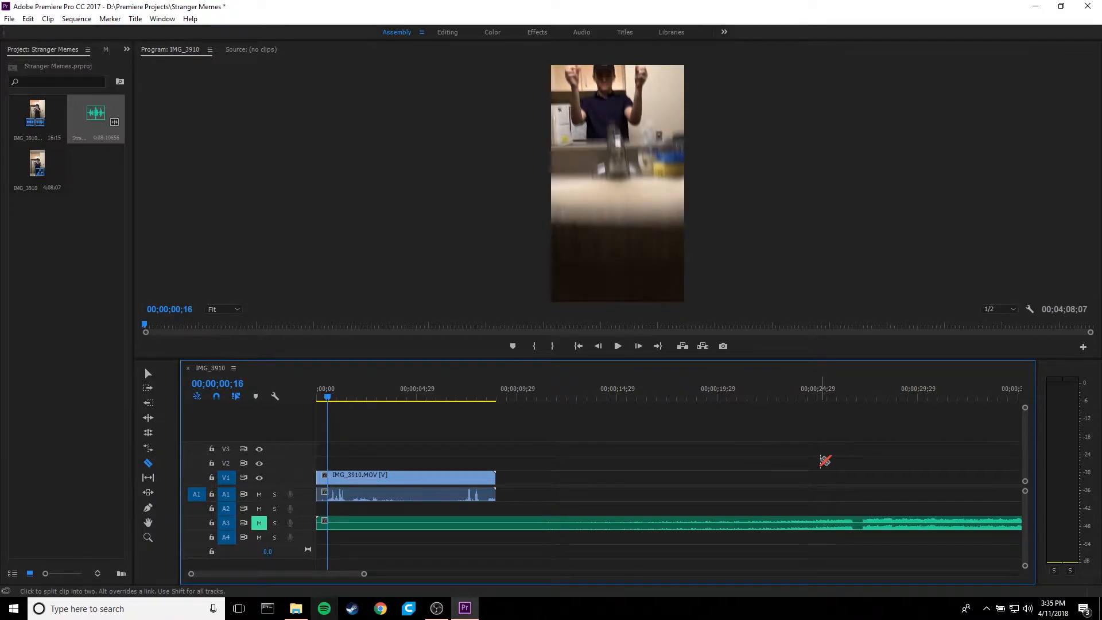
key(Right)
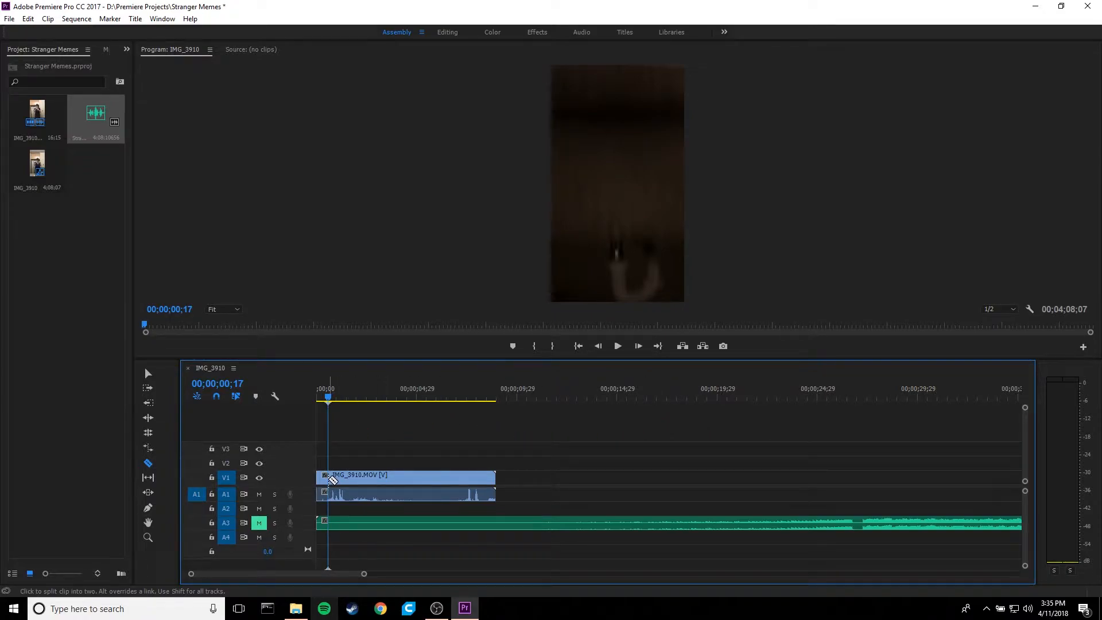
click(332, 480)
right_click(404, 484)
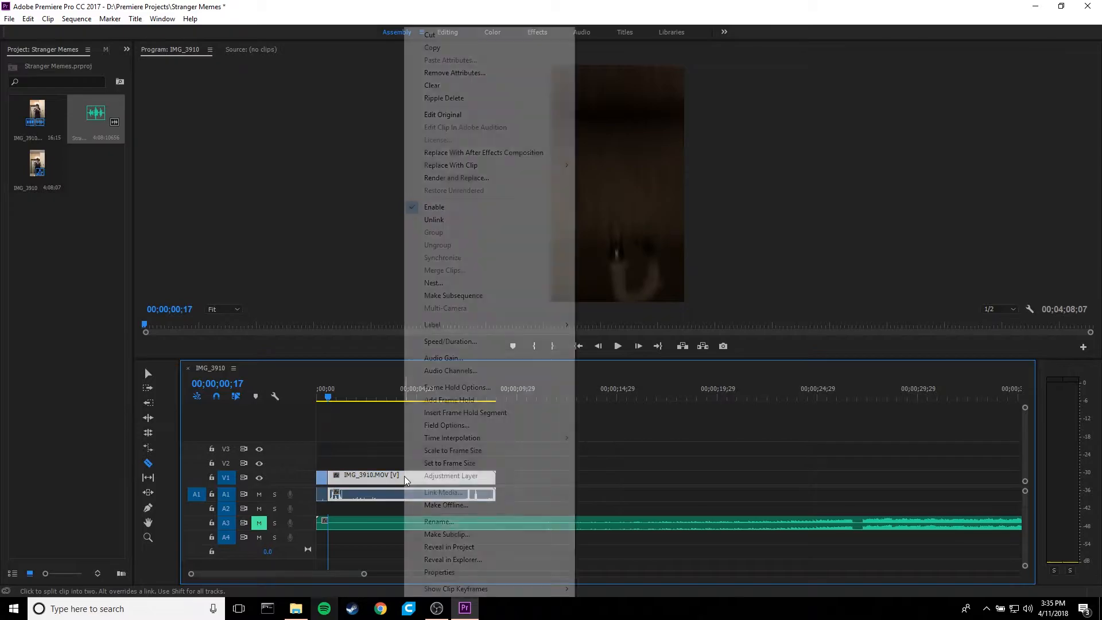
click(449, 85)
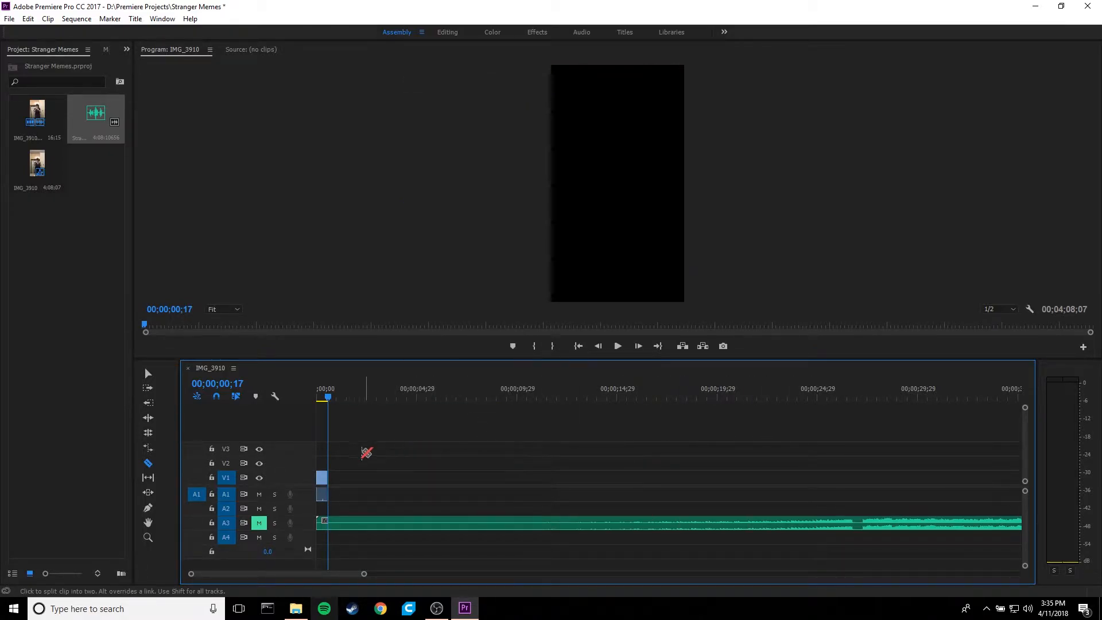
- Play the trimmed clip from the start of the sequence and return the playhead to 00;00;00;00
scroll(328, 454, up, 6)
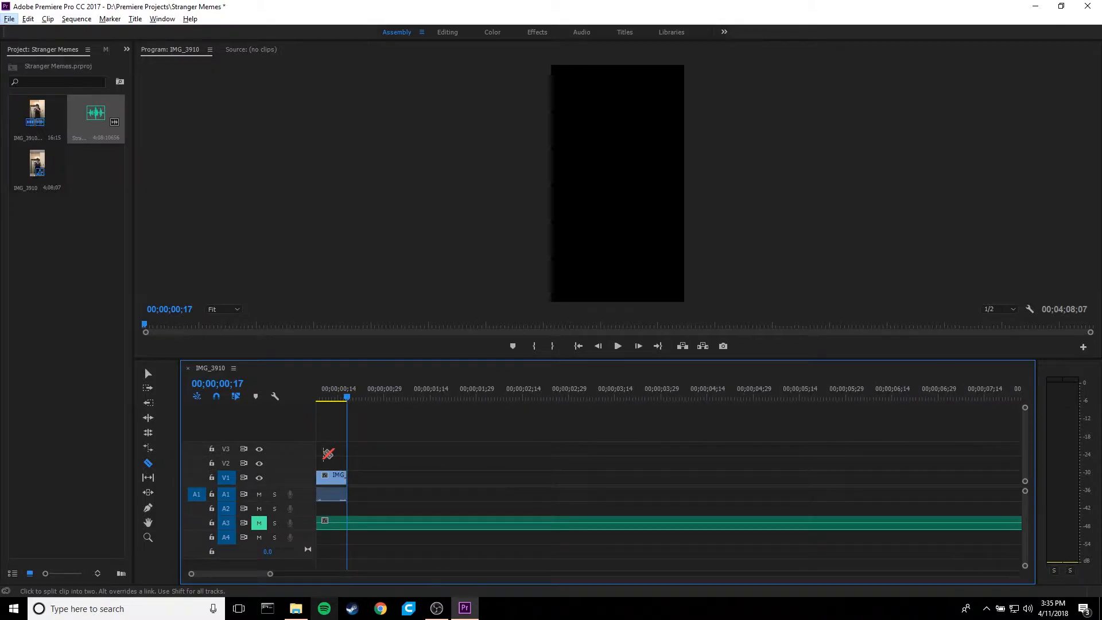
scroll(338, 442, up, 2)
scroll(339, 443, up, 3)
drag(366, 397, 386, 407)
click(617, 346)
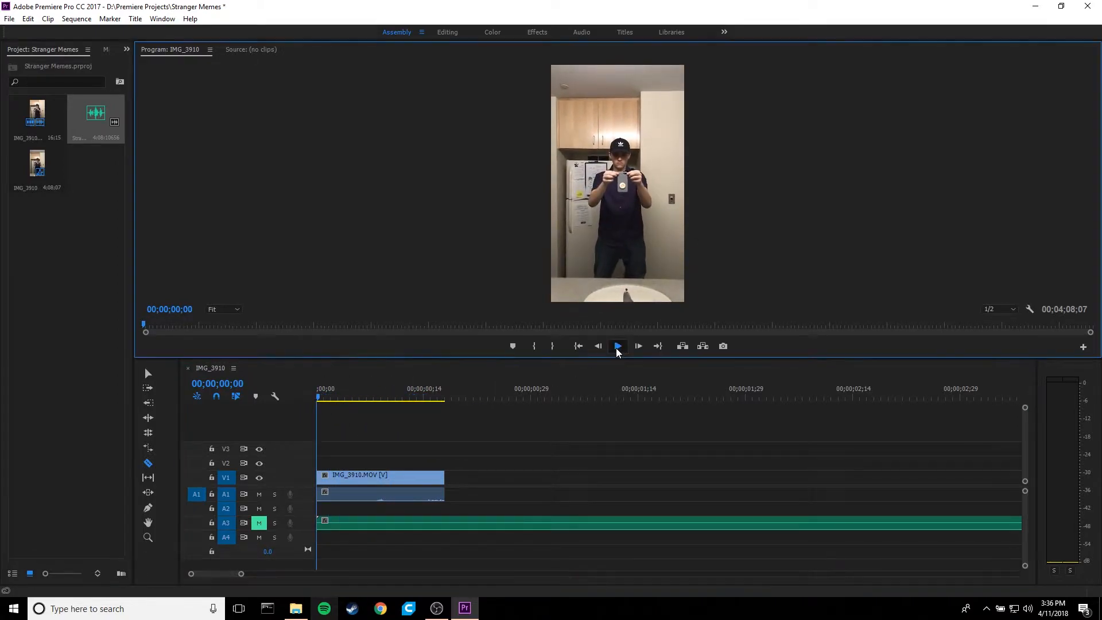
click(618, 346)
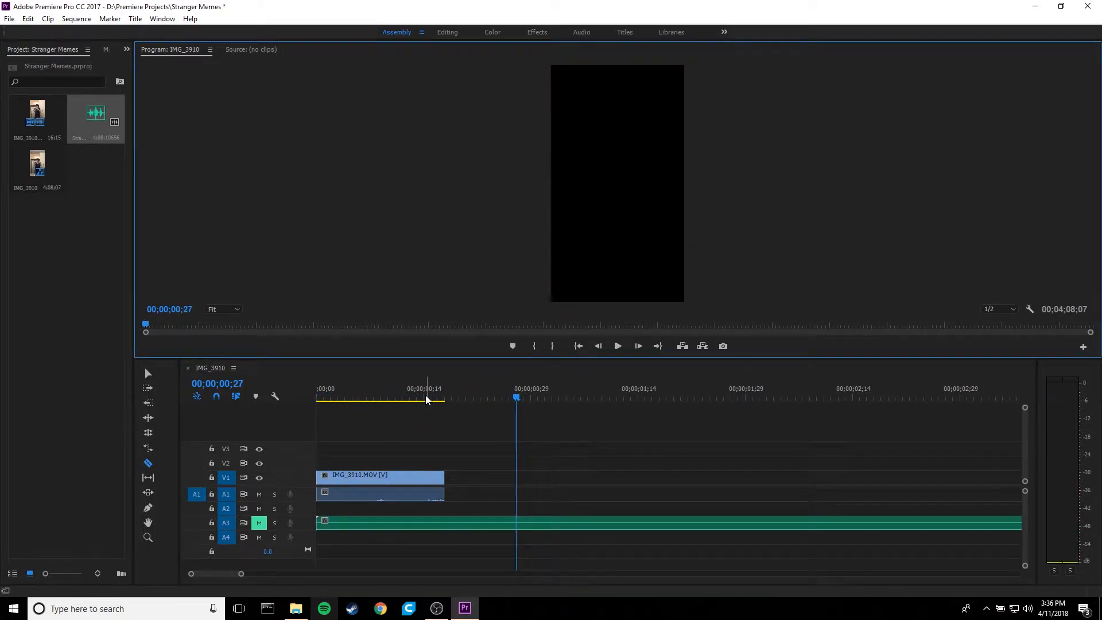
drag(423, 398, 290, 398)
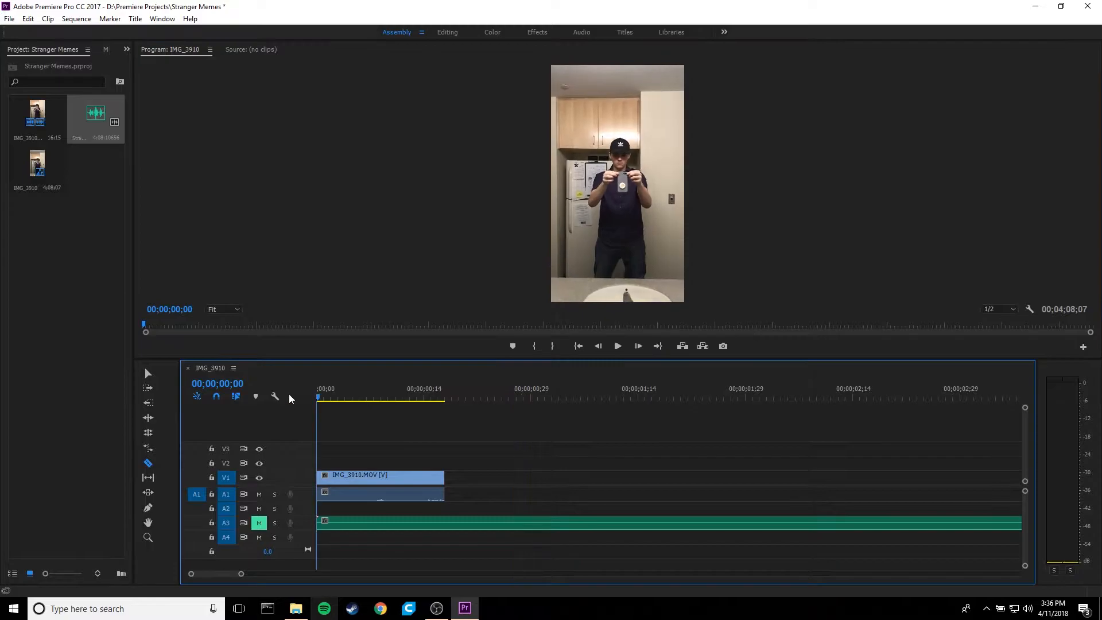
- Switch to the Effects workspace and slow the IMG_3910 clip to 25% speed with Optical Flow time interpolation
click(540, 35)
key(v)
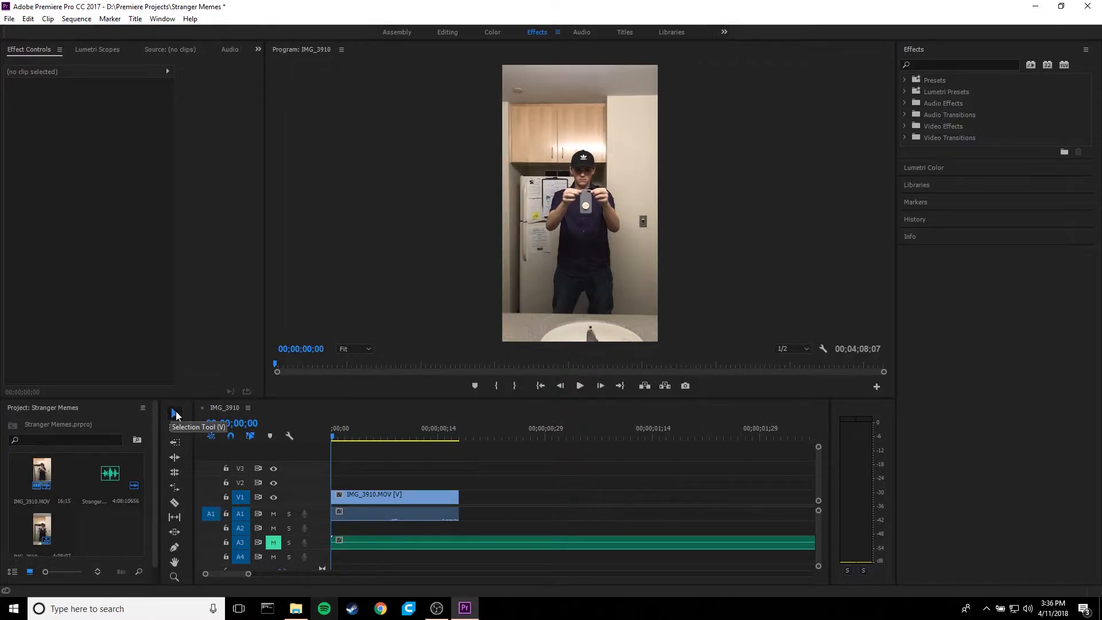
click(416, 497)
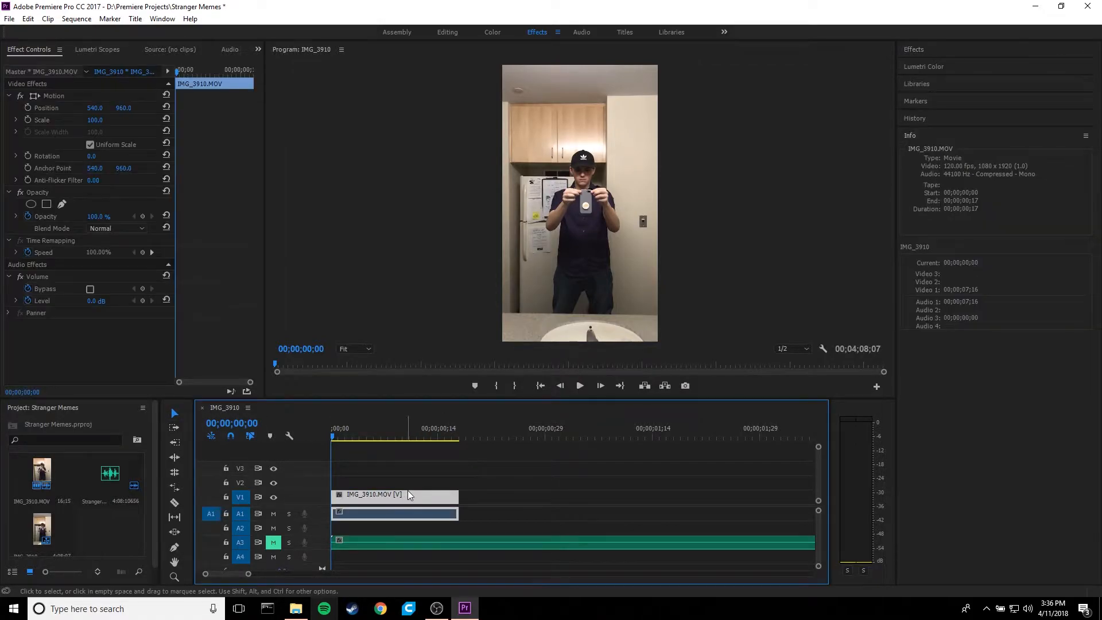
right_click(404, 494)
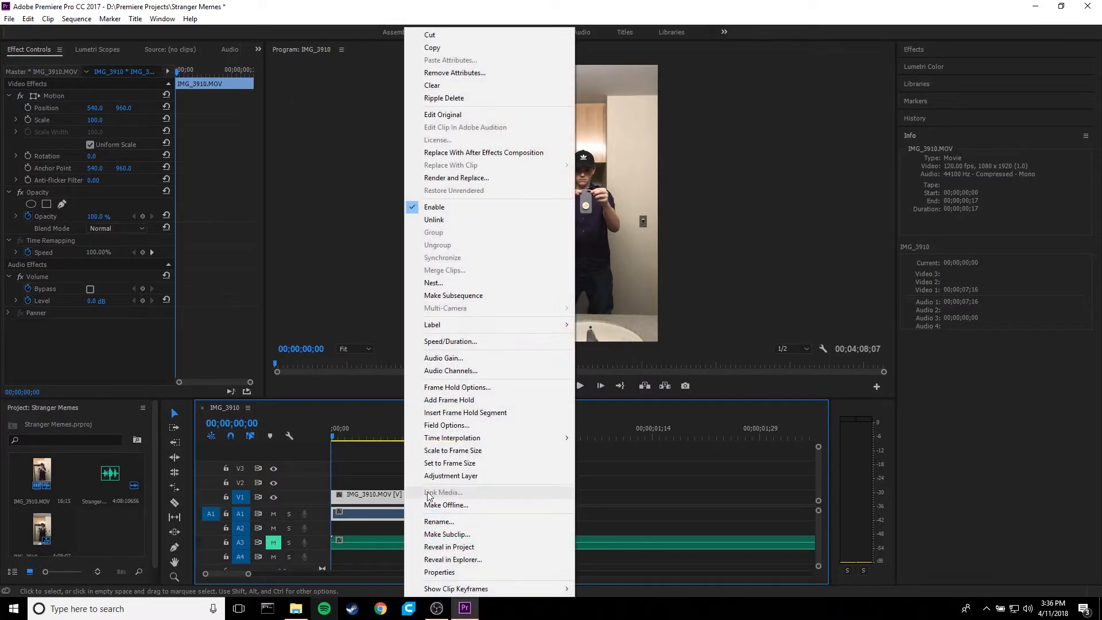
click(476, 341)
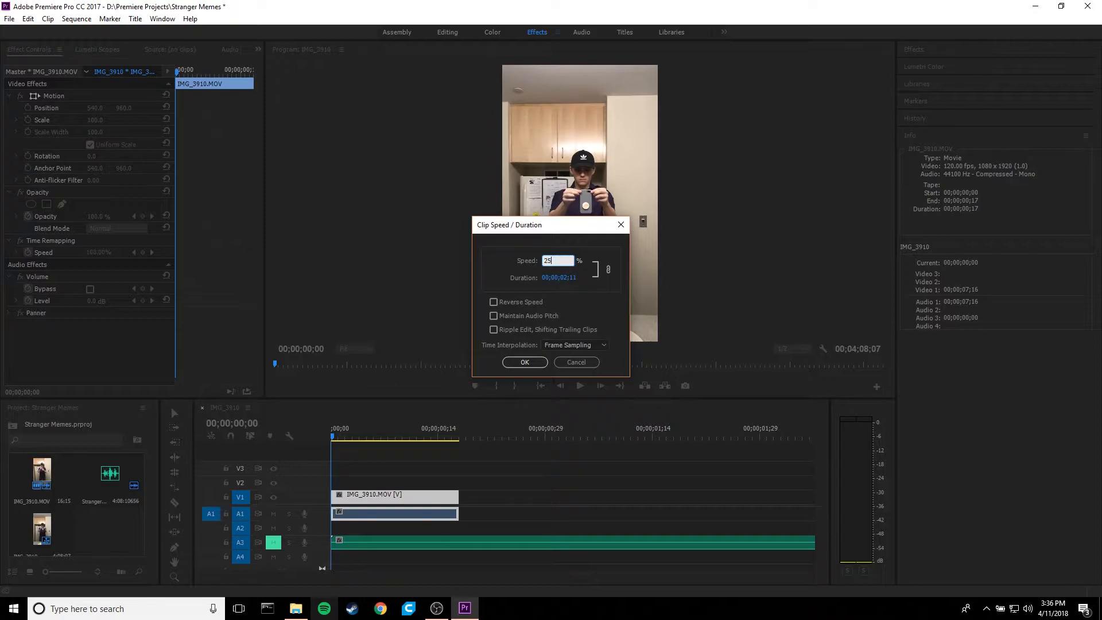
click(596, 345)
click(591, 383)
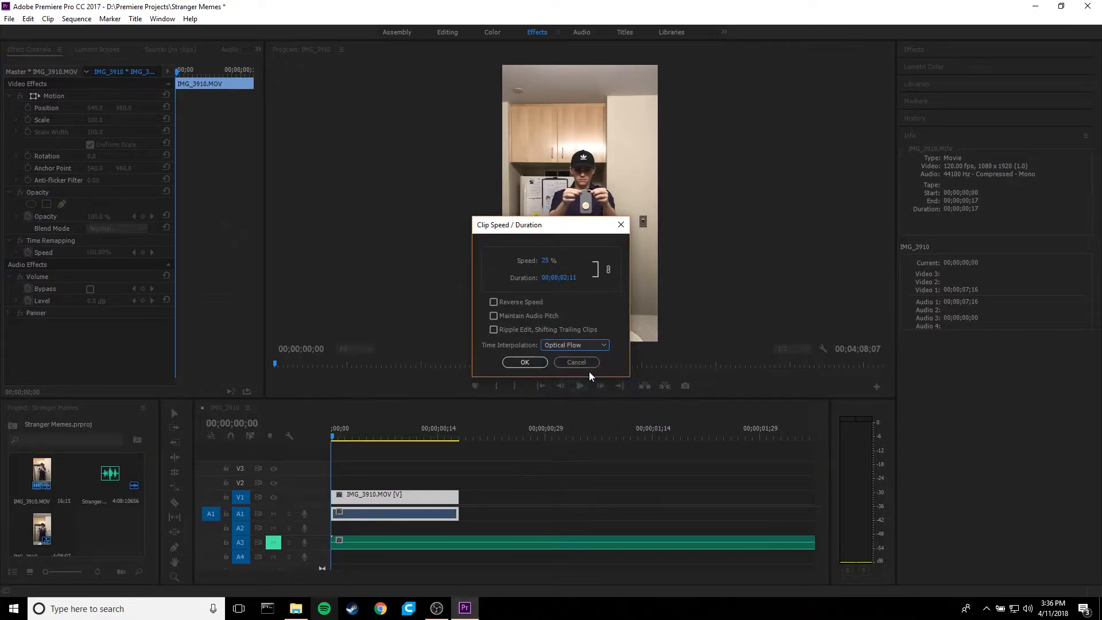
click(524, 363)
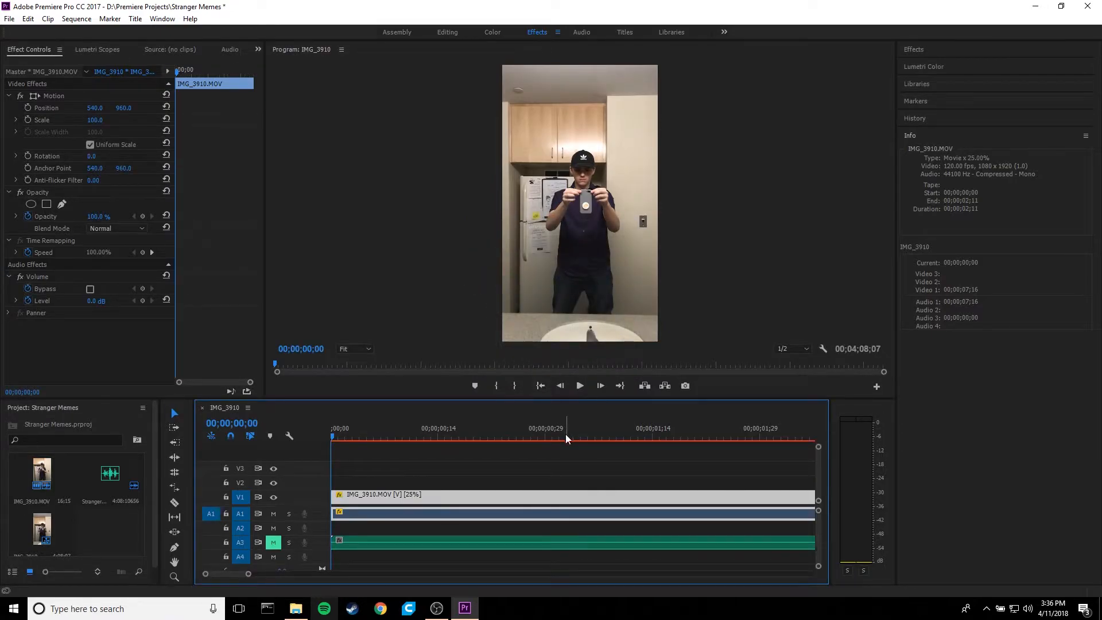
- Set the preview playback resolution to 1/4, play the slowed clip, and place the playhead at 00;00;02;00
scroll(553, 457, down, 11)
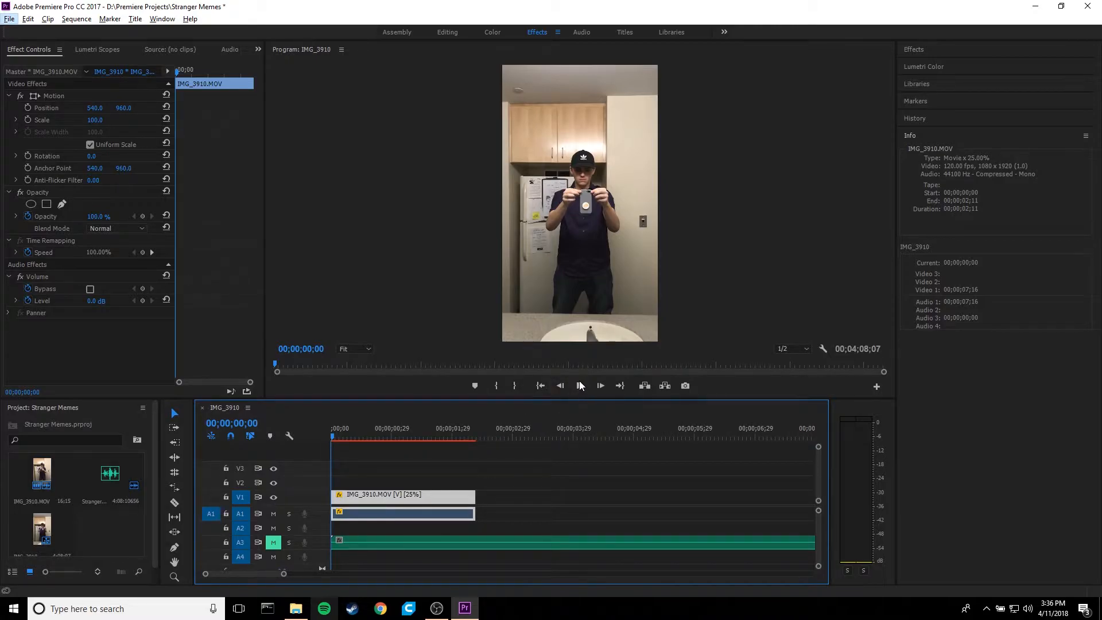
click(802, 348)
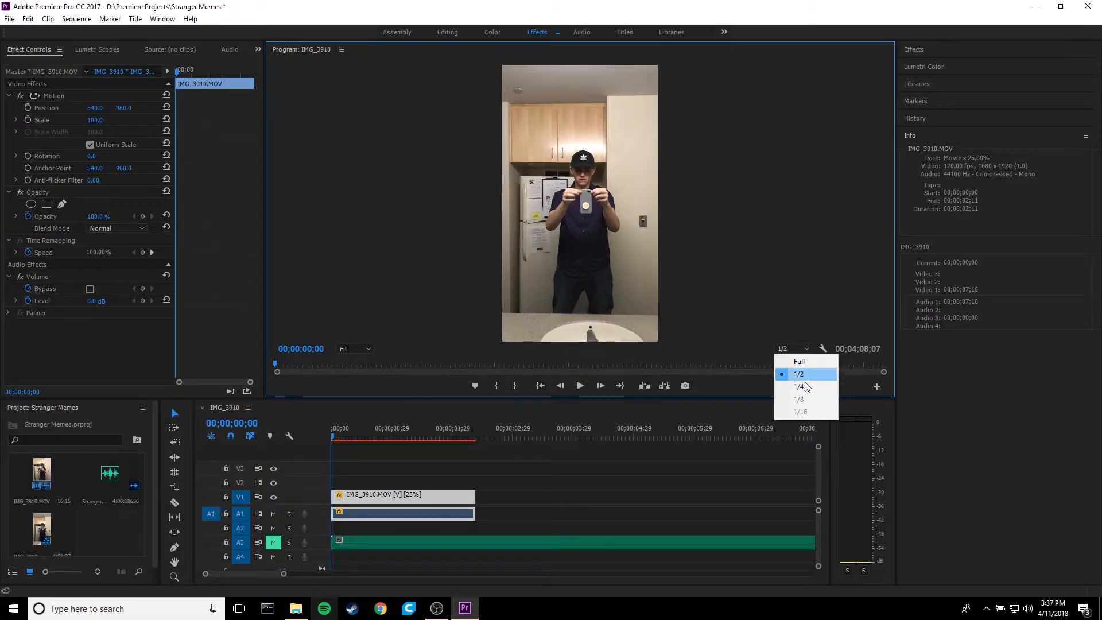
click(579, 385)
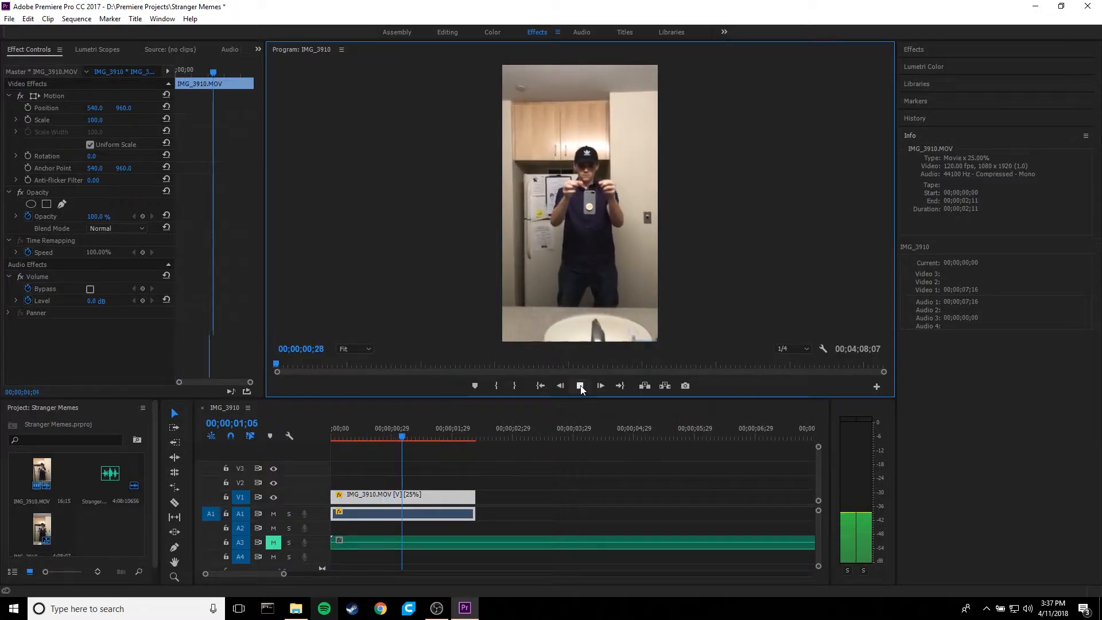
click(579, 386)
mouse_move(447, 438)
mouse_down()
mouse_move(380, 433)
mouse_move(463, 433)
mouse_move(452, 434)
mouse_up()
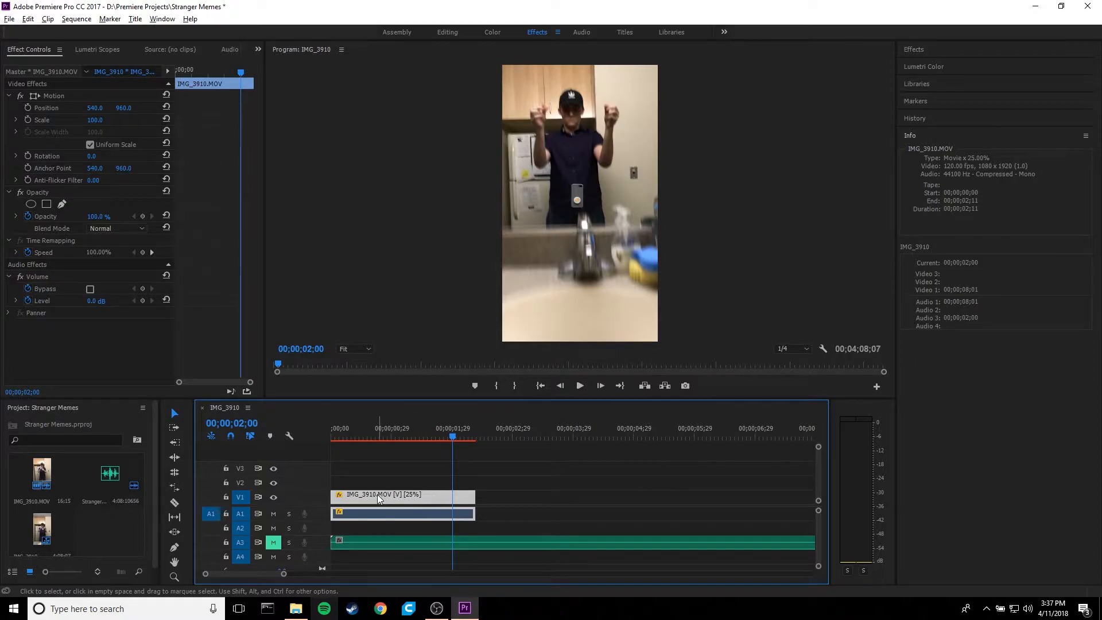
- Duplicate the slowed IMG_3910 clip directly after the original and reverse the copy's speed
drag(380, 497, 503, 498)
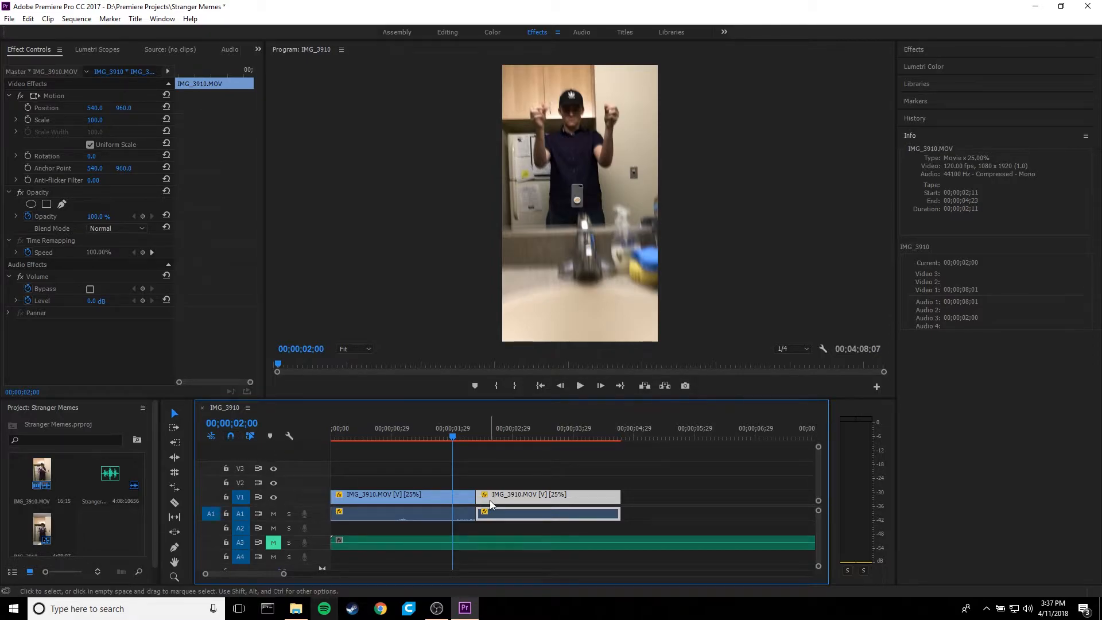
drag(454, 437, 505, 442)
right_click(542, 497)
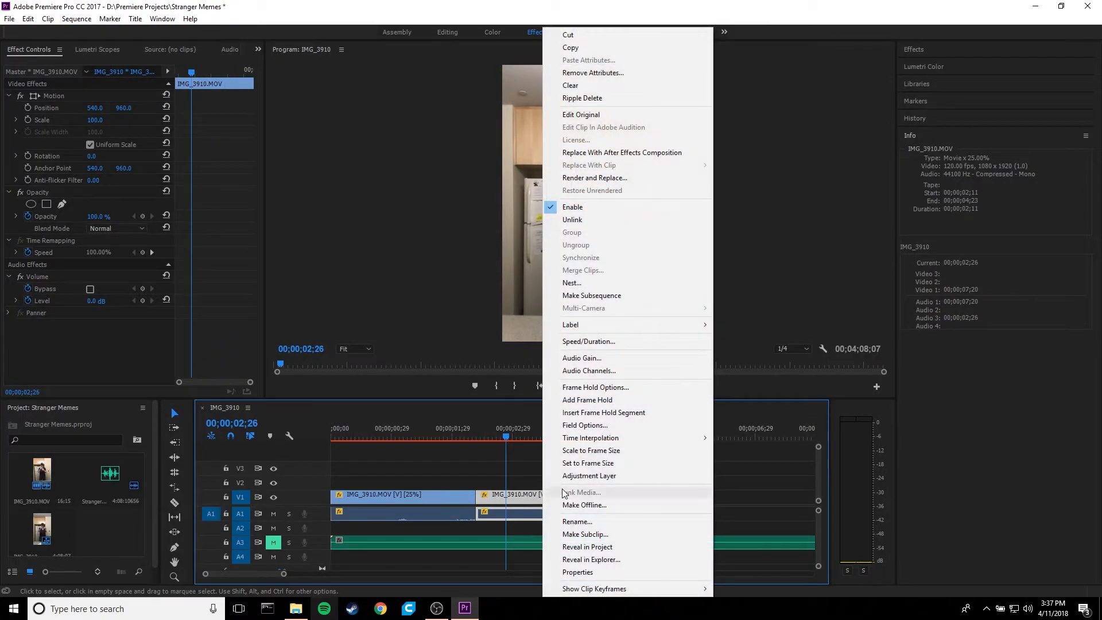
click(604, 342)
click(493, 302)
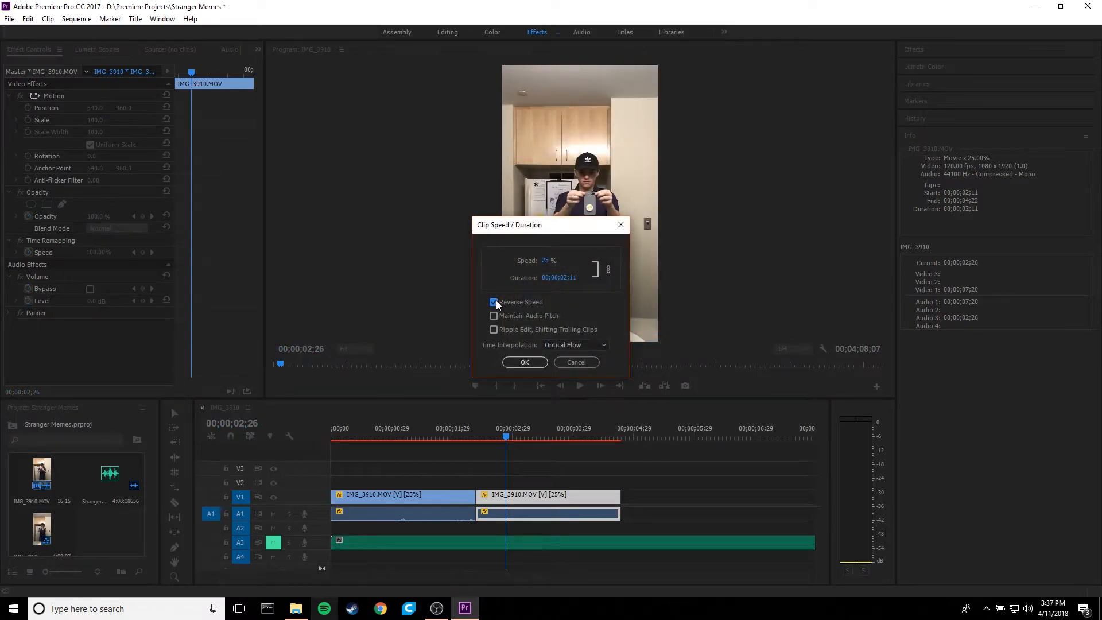
click(528, 362)
- Play the sequence from 00;00;02;00 across the cut between the forward and reversed clips
drag(471, 434, 455, 435)
click(566, 389)
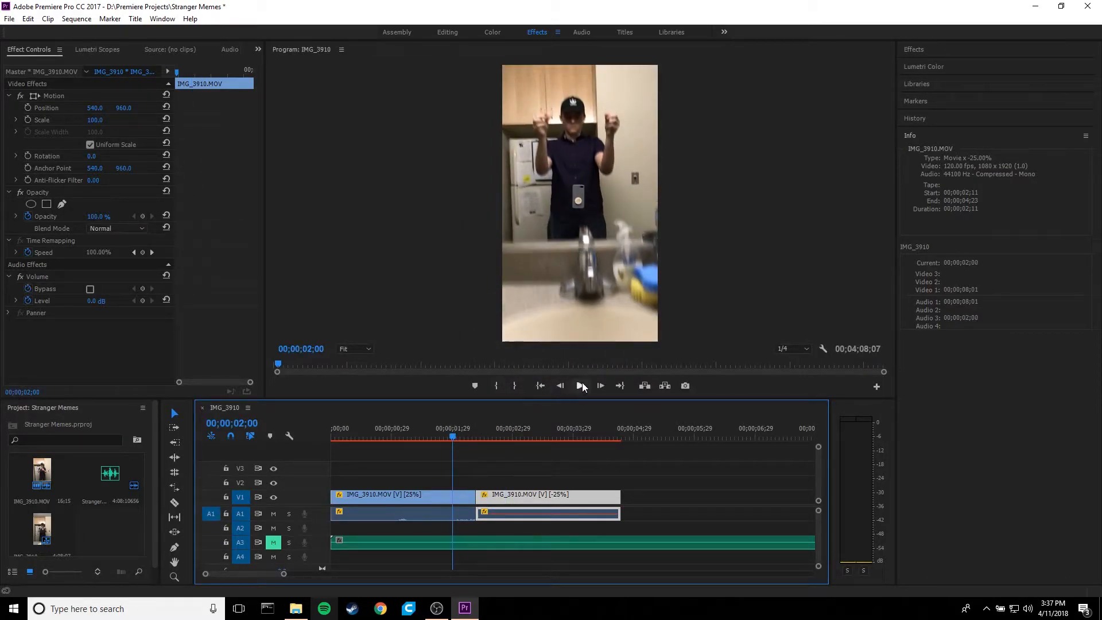
click(581, 386)
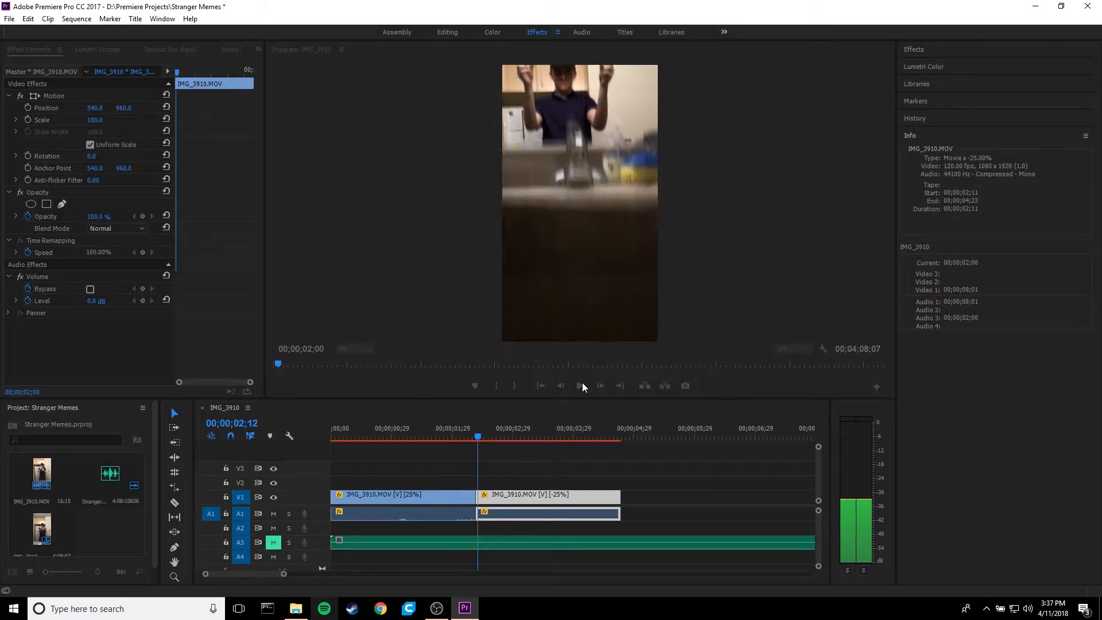
drag(499, 435, 421, 374)
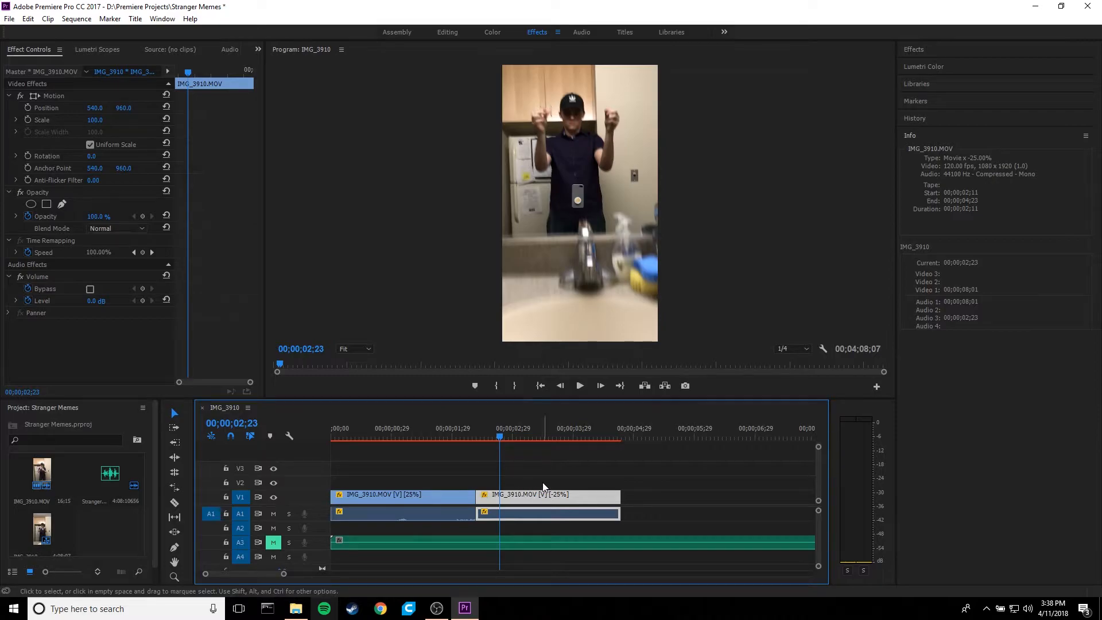
- Try rotating the reversed clip by 180°
click(92, 157)
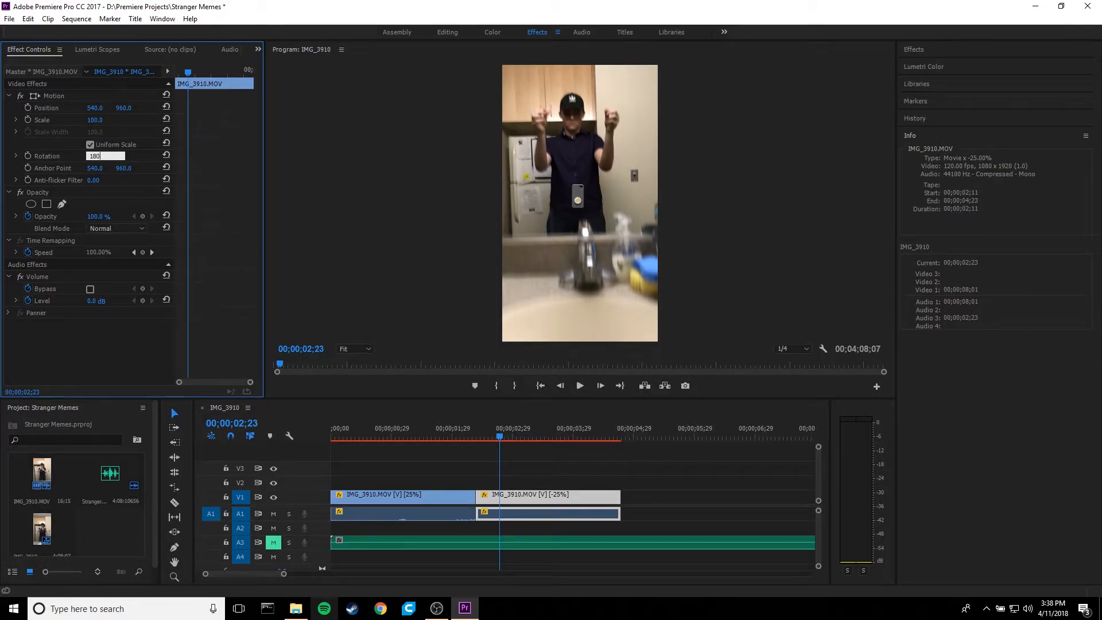
key(Return)
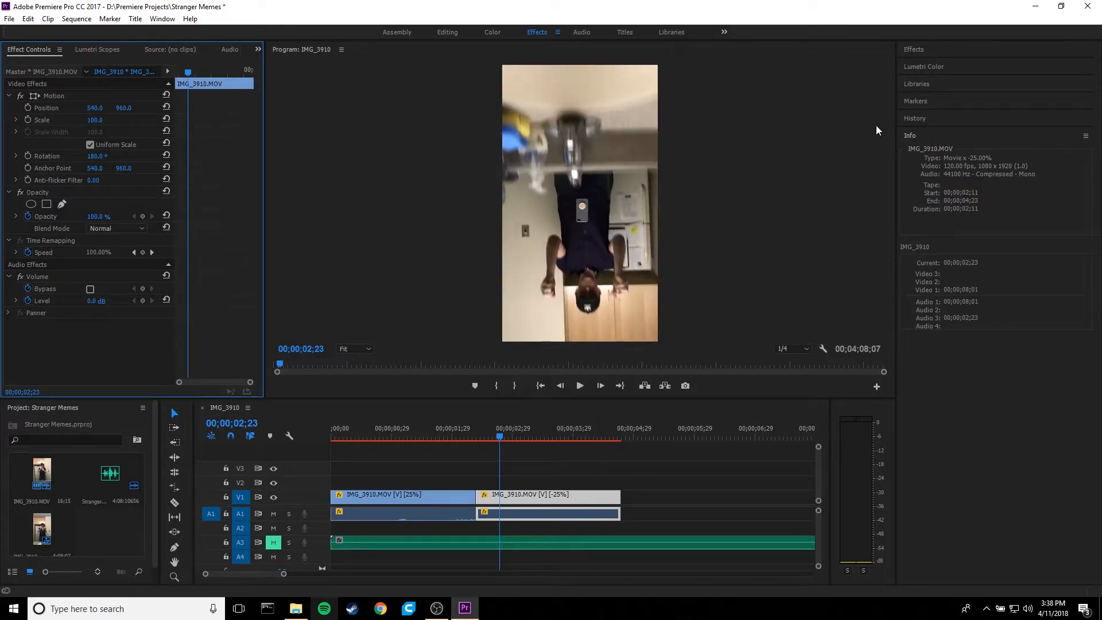
- Find the flip effects, reset the reversed clip's rotation, and apply Vertical Flip to that clip
click(918, 49)
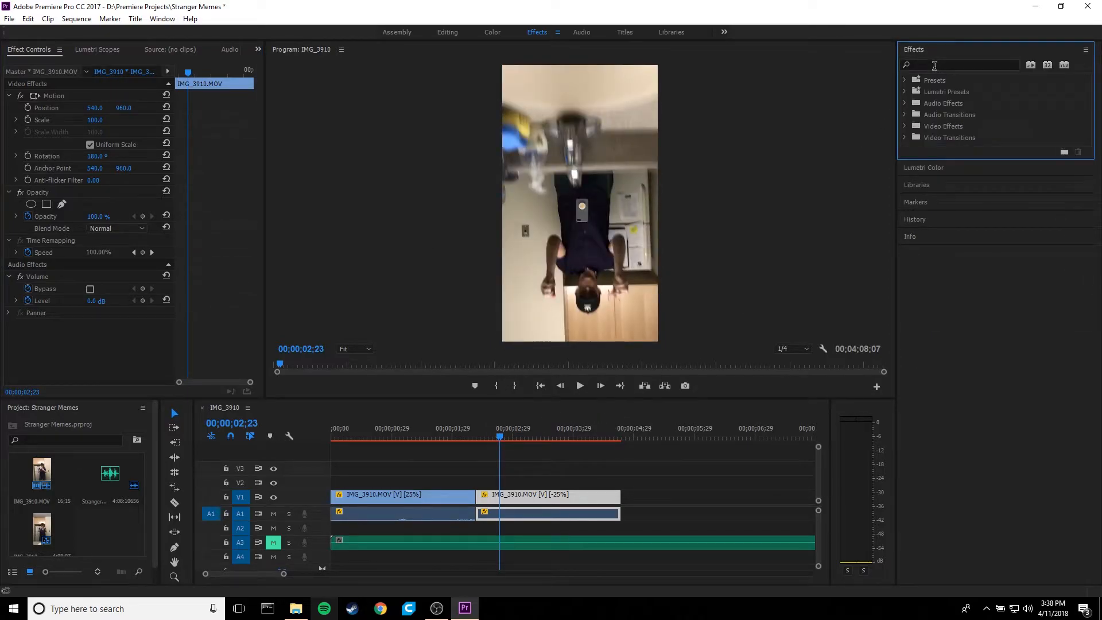
click(934, 66)
text(flip)
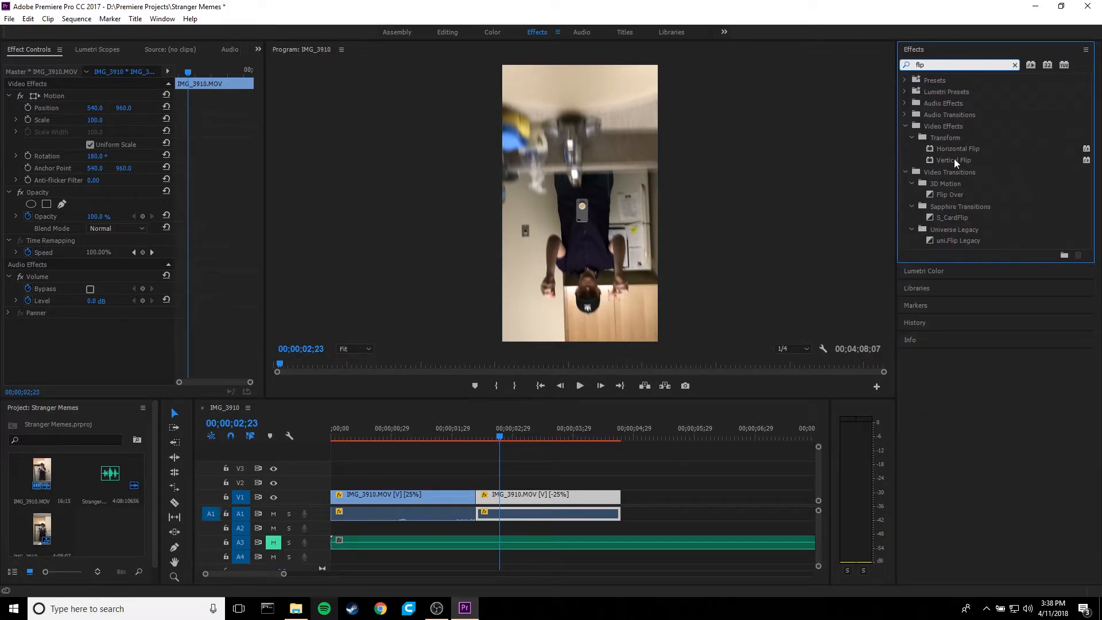
click(166, 156)
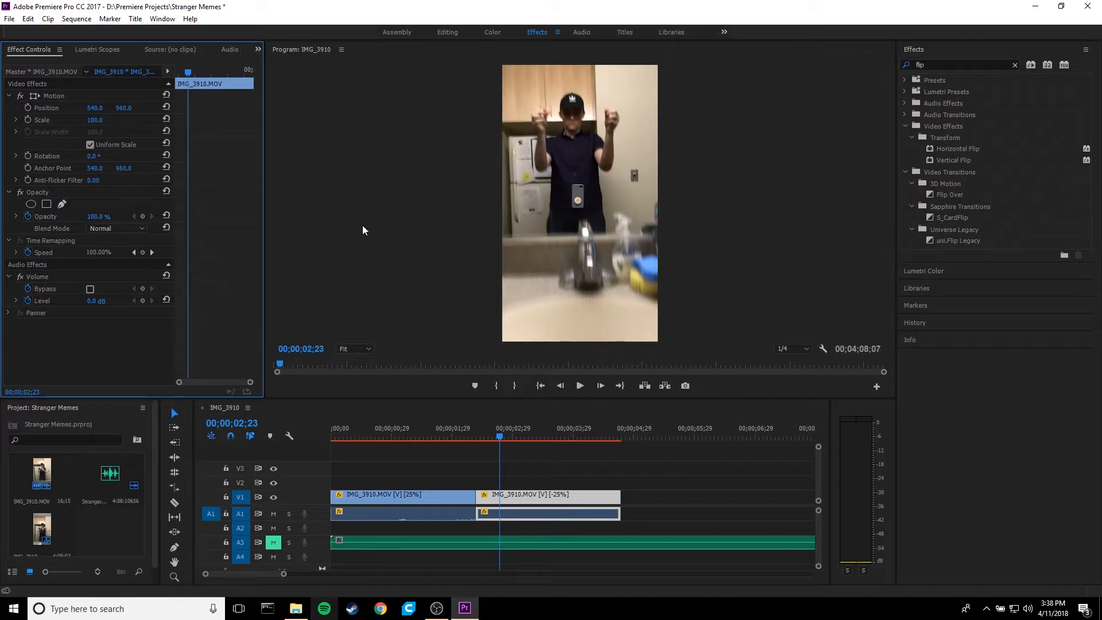
click(966, 161)
drag(685, 335, 549, 502)
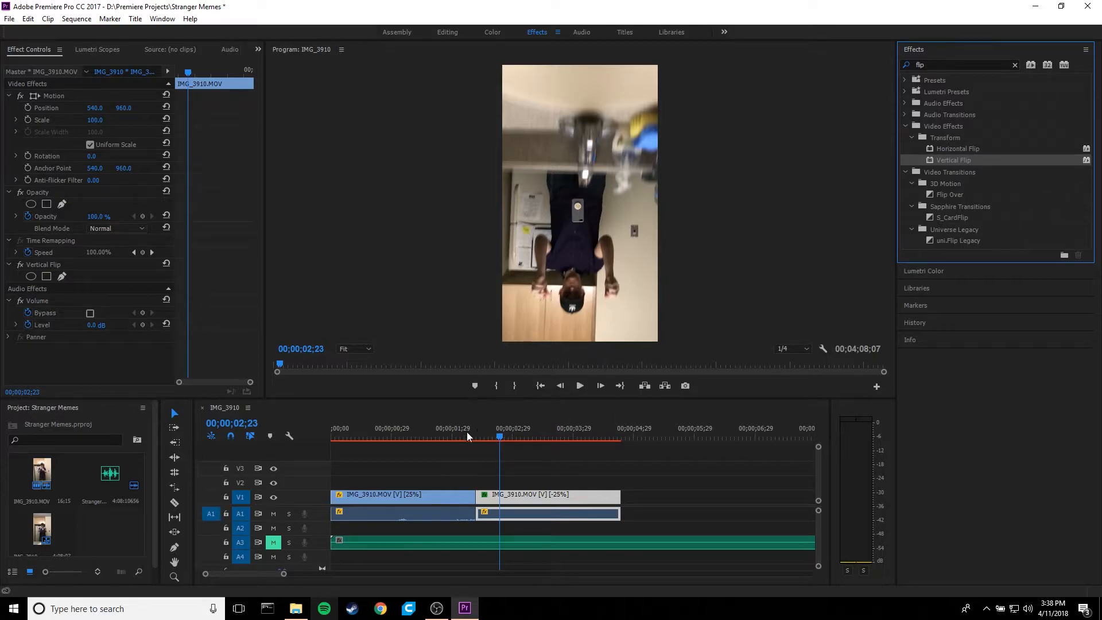
- Play and scrub across the cut to review how the first clip leads into the vertically flipped one
drag(453, 431, 436, 432)
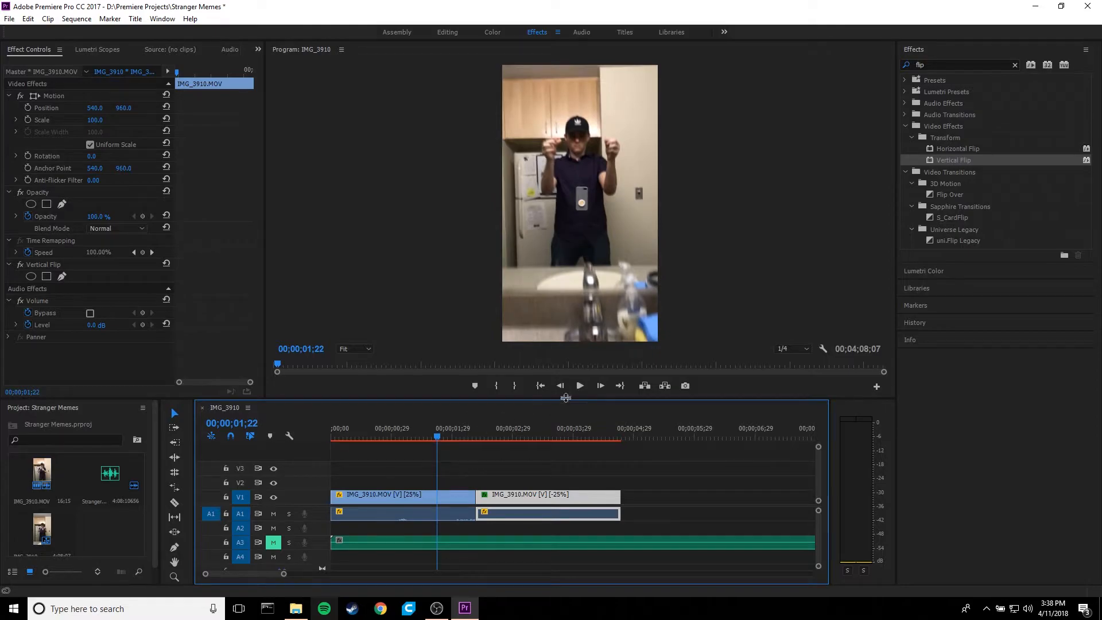
click(581, 389)
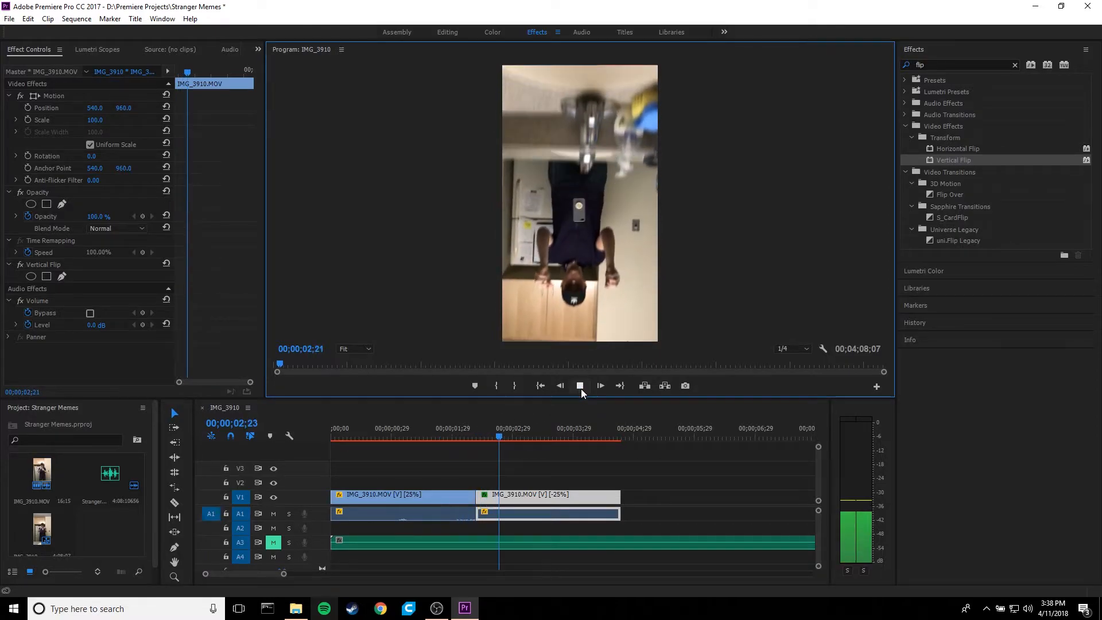
click(463, 430)
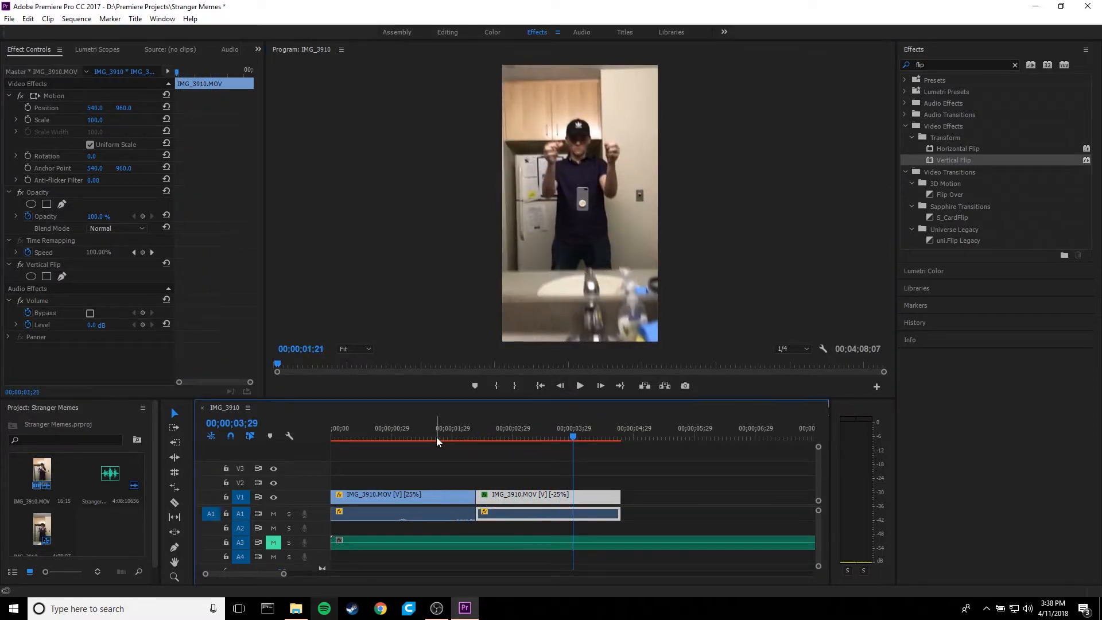
key(minus)
click(457, 435)
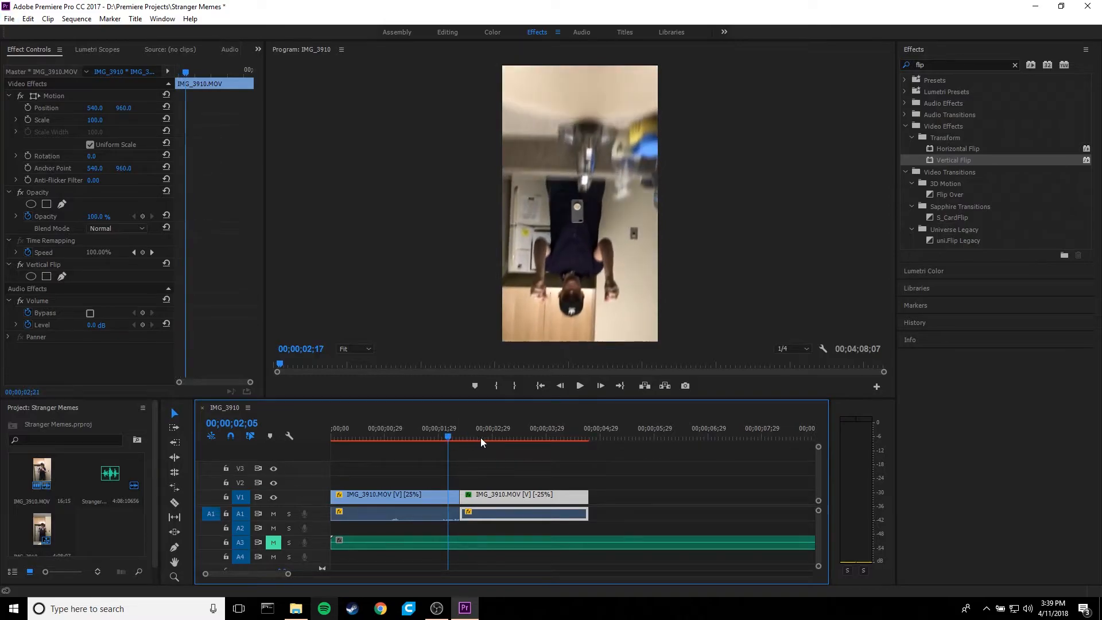
mouse_move(458, 437)
mouse_down()
mouse_move(442, 440)
mouse_move(469, 439)
mouse_up()
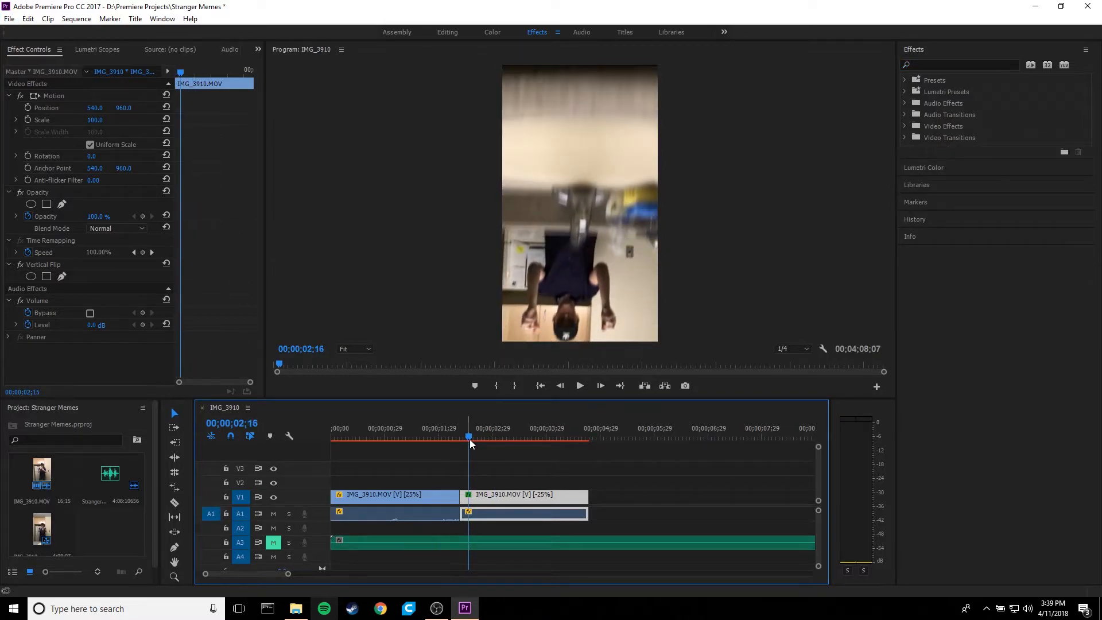
- Add a Cross Dissolve video transition at the cut between the two IMG_3910 clips on V1
click(904, 137)
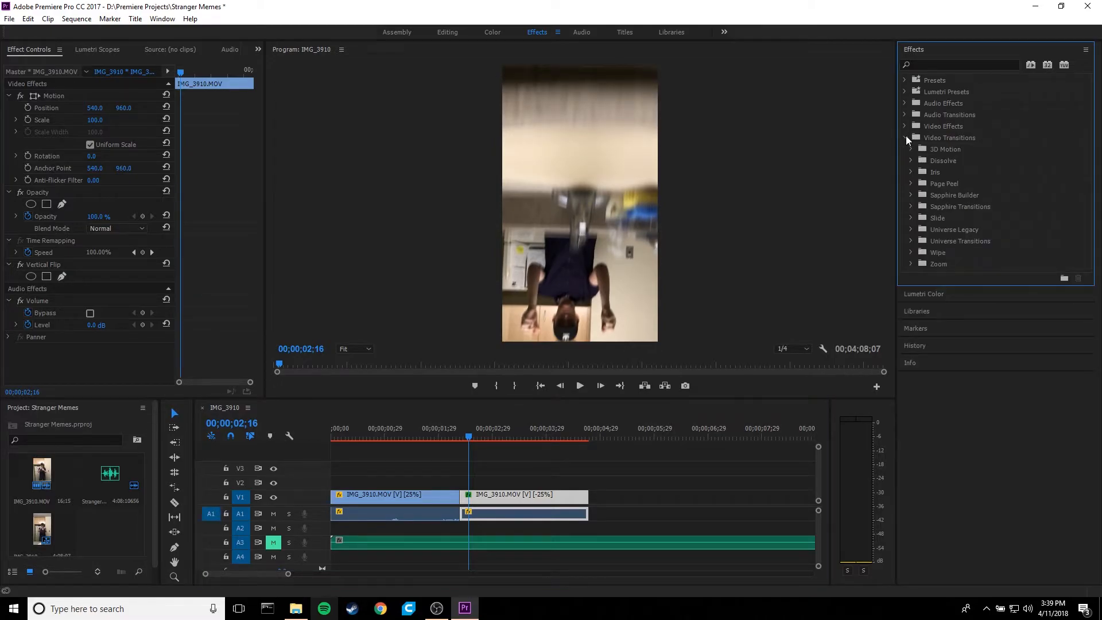
click(912, 158)
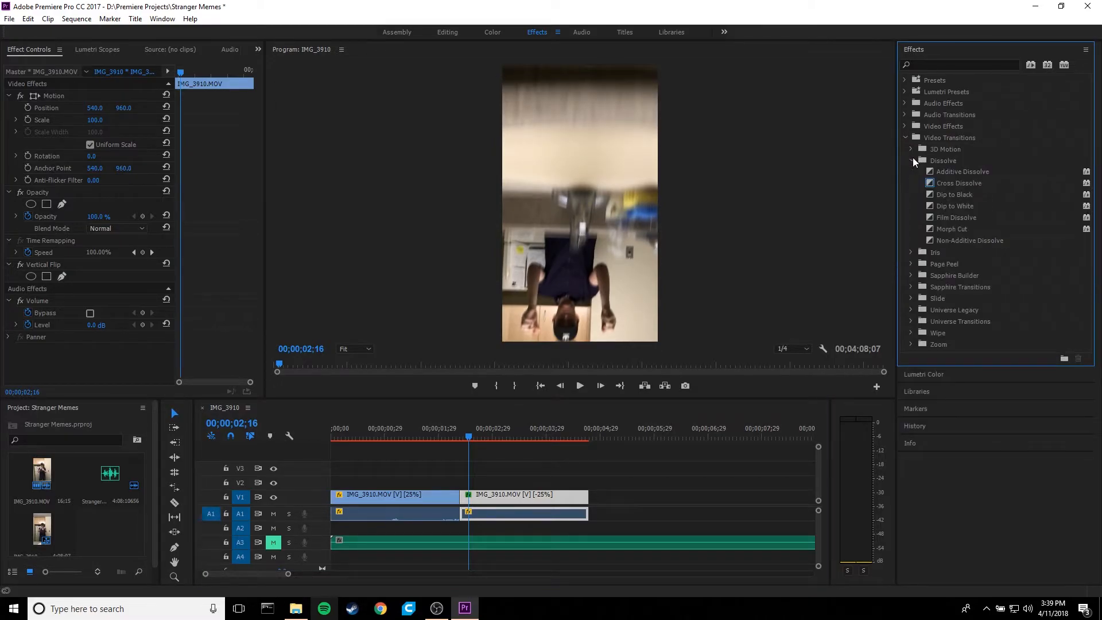
drag(959, 183, 459, 497)
- Scrub and play through the cut to review the Cross Dissolve between the two clips
click(456, 438)
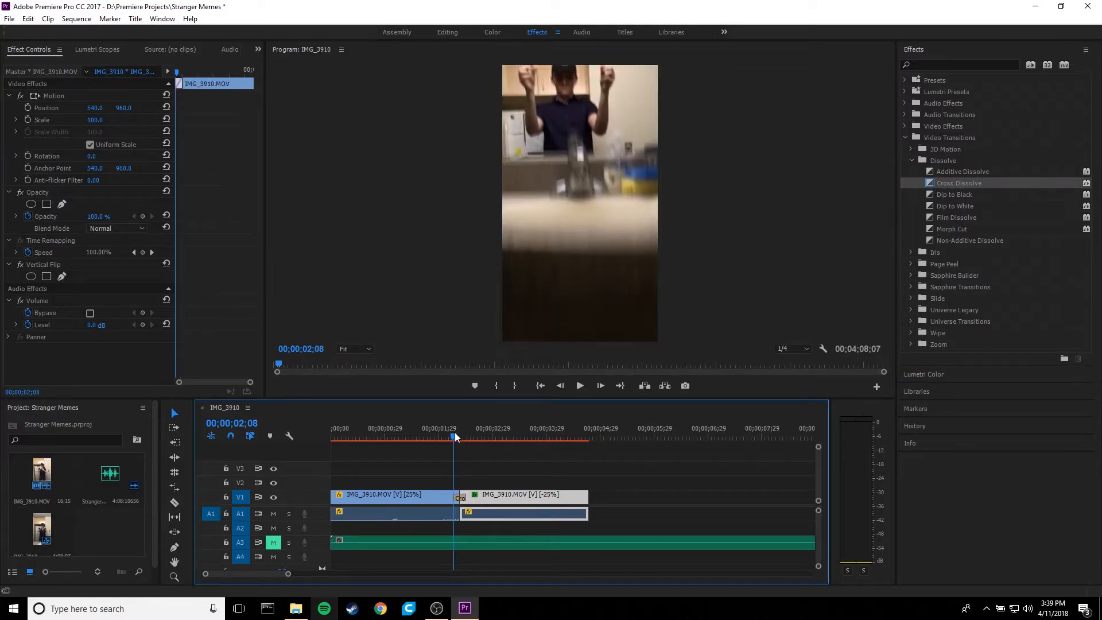
drag(456, 437, 461, 440)
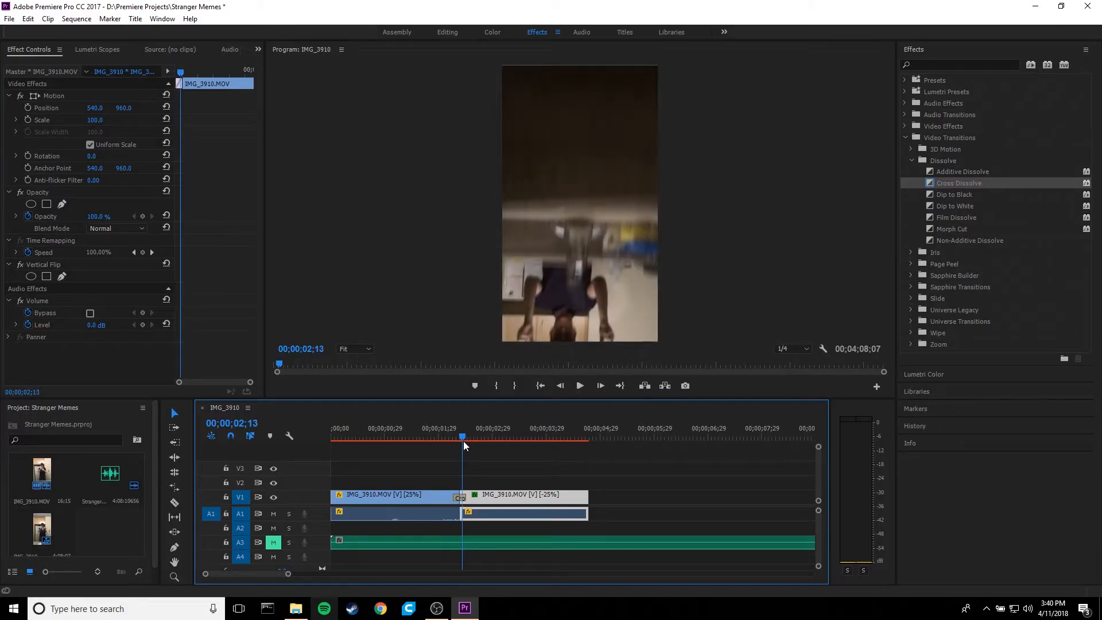
key(space)
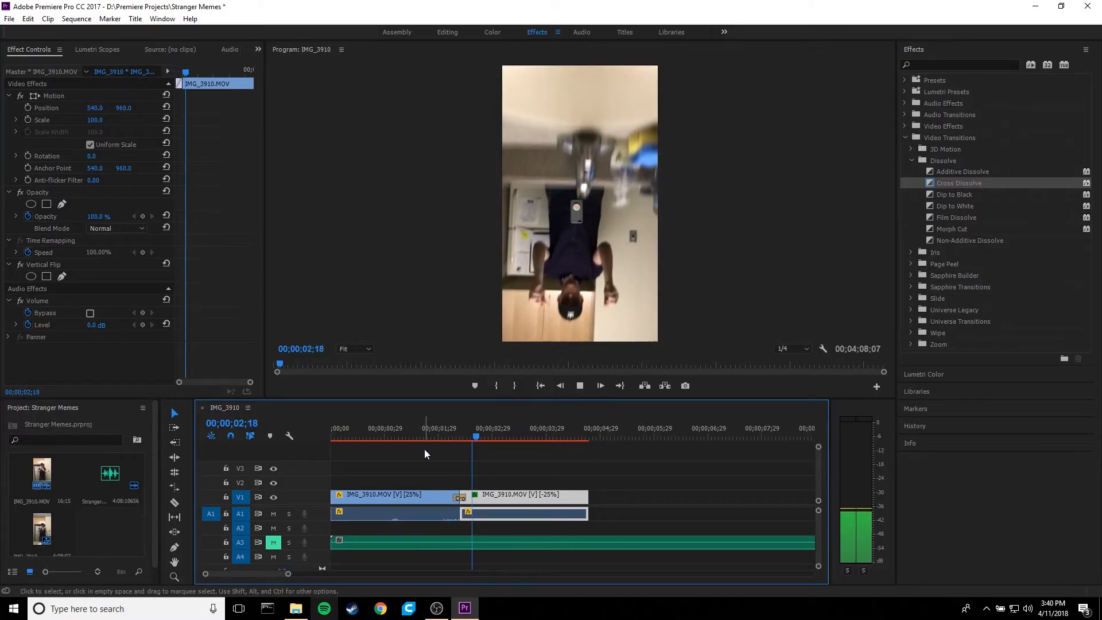
click(430, 438)
key(space)
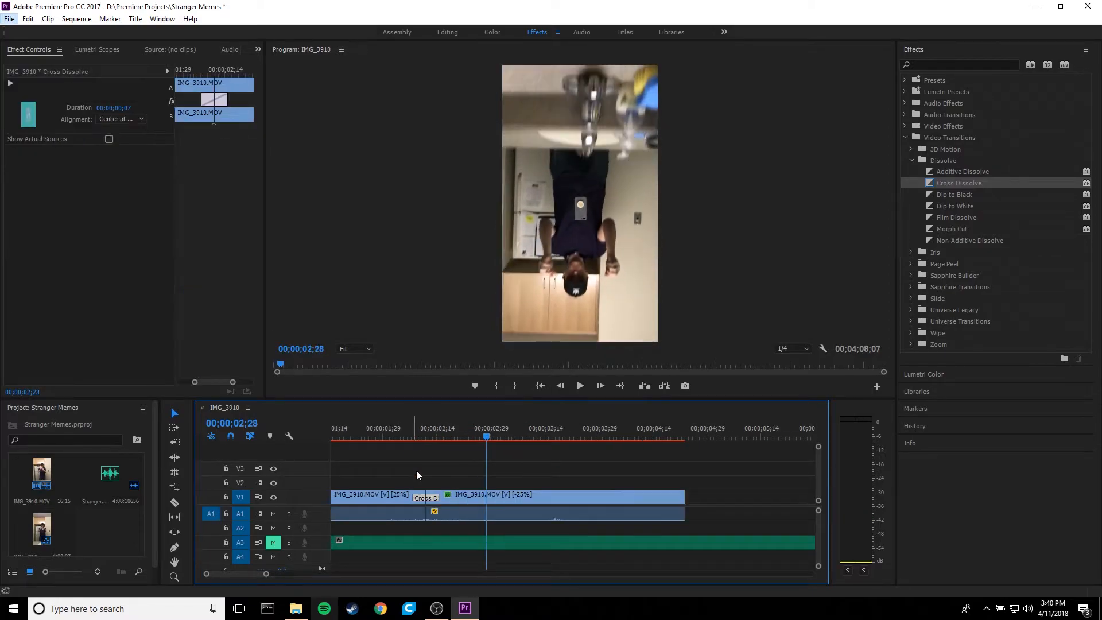
- Shorten the Cross Dissolve to a duration of 00;00;00;03 and play across it
scroll(414, 473, up, 3)
scroll(413, 476, up, 2)
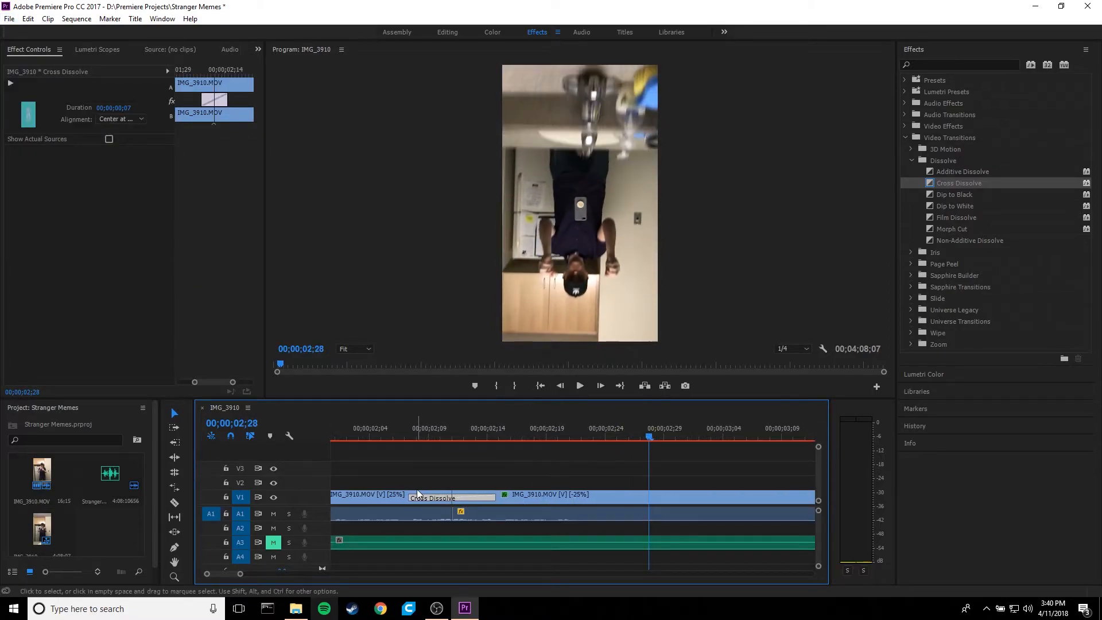
mouse_move(412, 497)
mouse_down()
mouse_move(360, 497)
mouse_move(433, 495)
mouse_up()
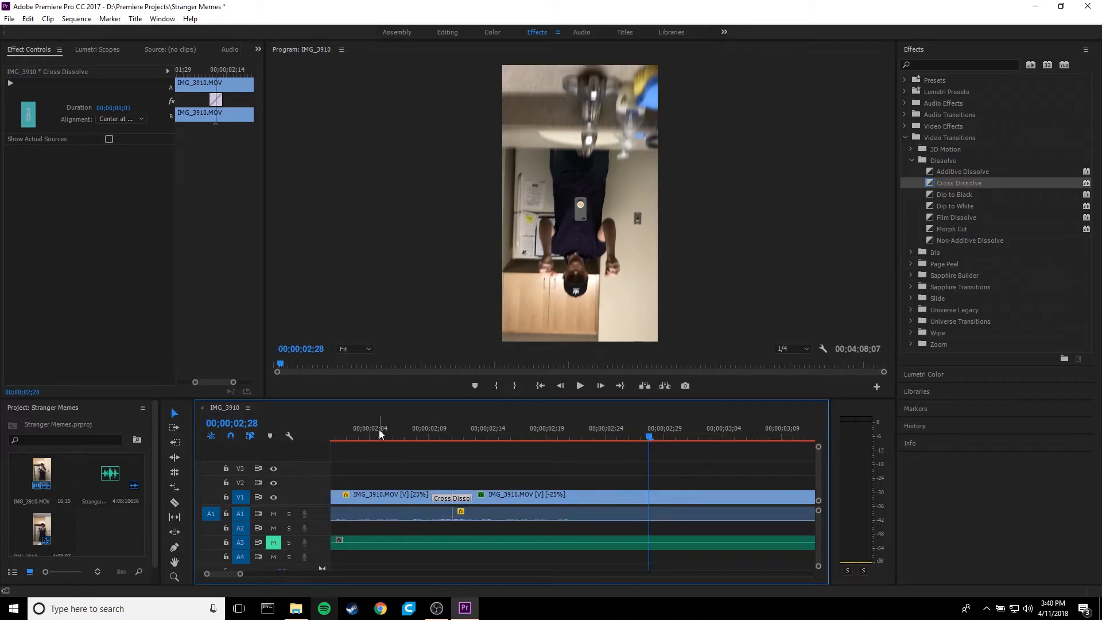
click(379, 434)
key(space)
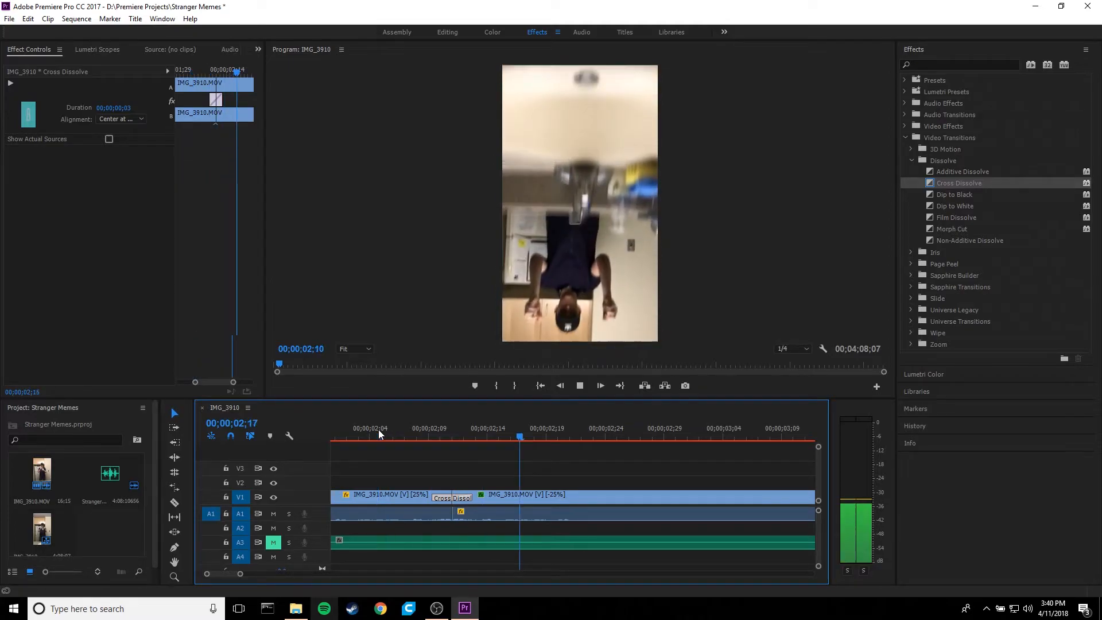
- Replay the cut between the two IMG_3910 clips to review the shortened Cross Dissolve
click(359, 436)
key(space)
key(space)
click(360, 438)
key(space)
key(space)
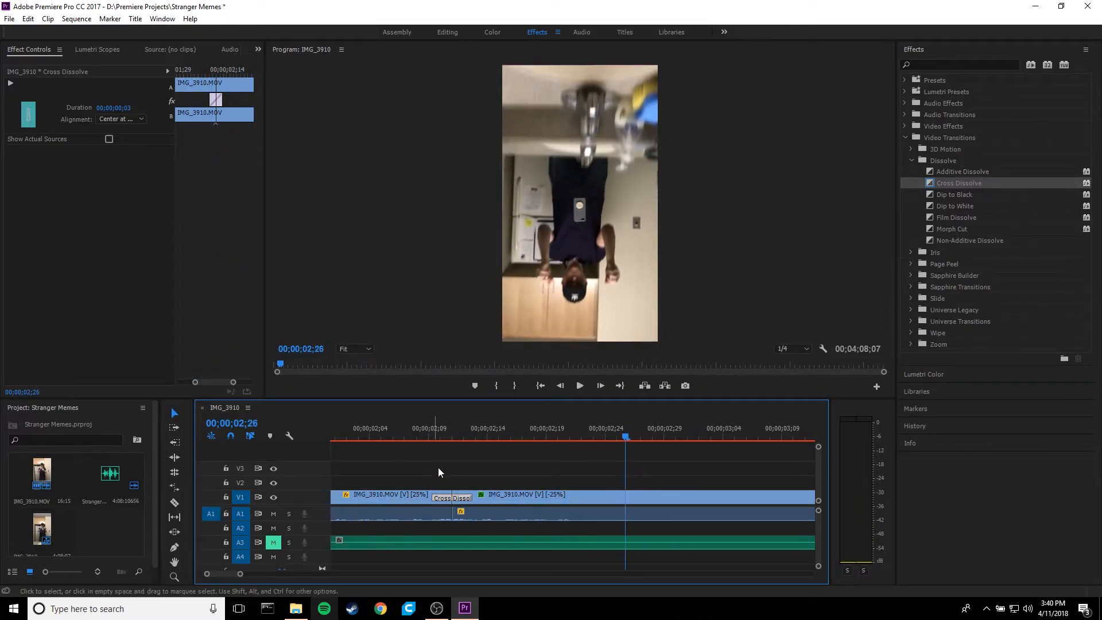
- Split the Stranger Things theme on A3 at 00;00;24;12 and delete the part before the split
scroll(440, 466, down, 9)
scroll(435, 466, down, 5)
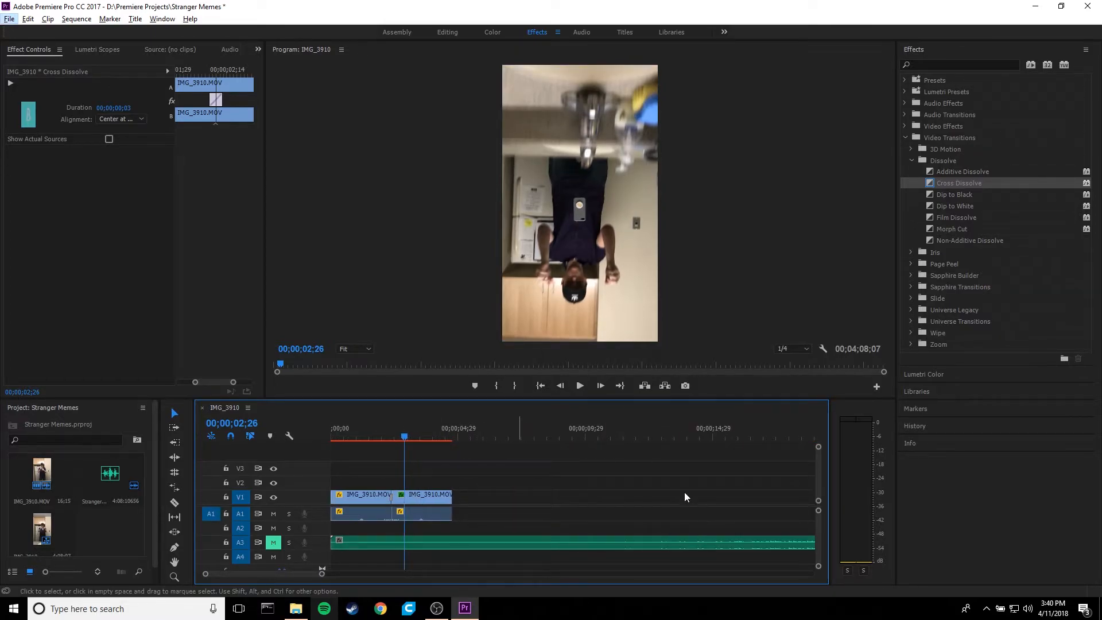
scroll(291, 574, down, 6)
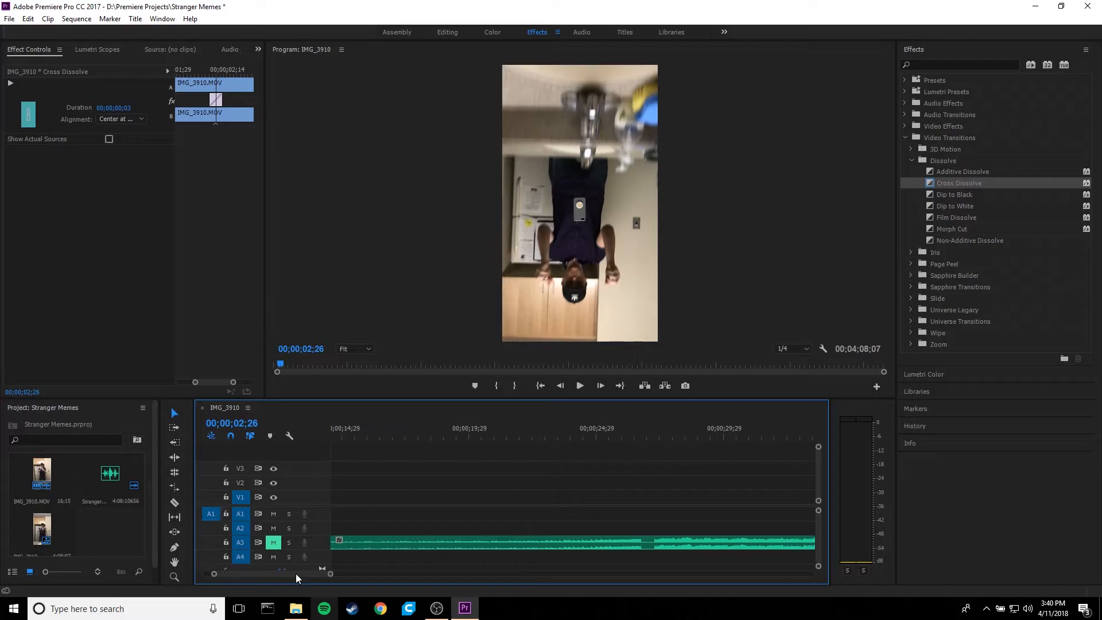
drag(624, 435, 583, 452)
key(c)
click(583, 540)
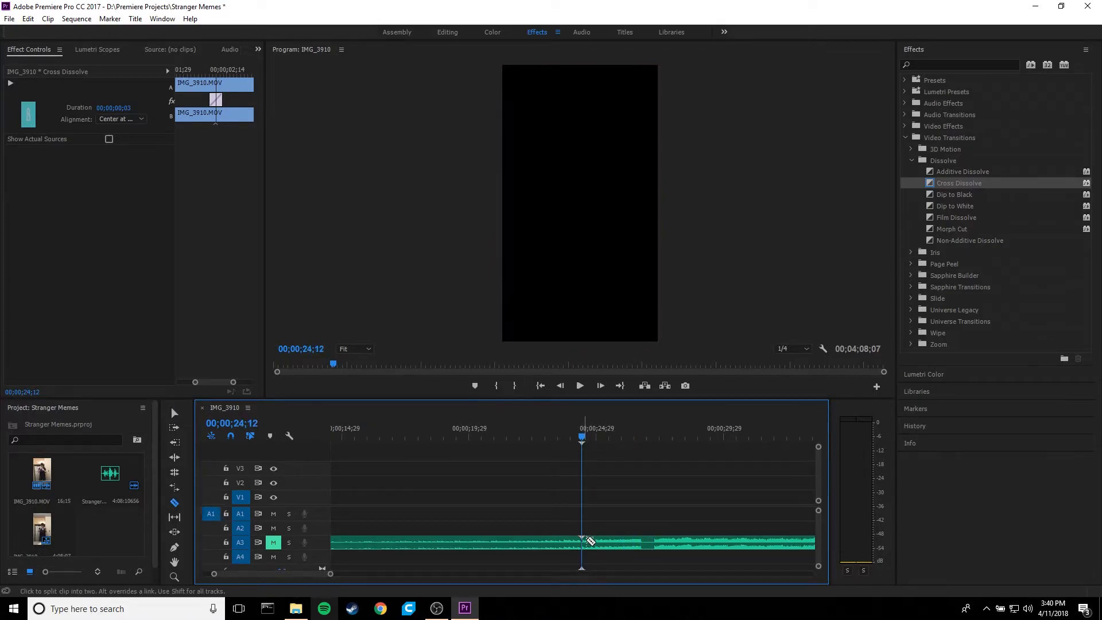
right_click(535, 542)
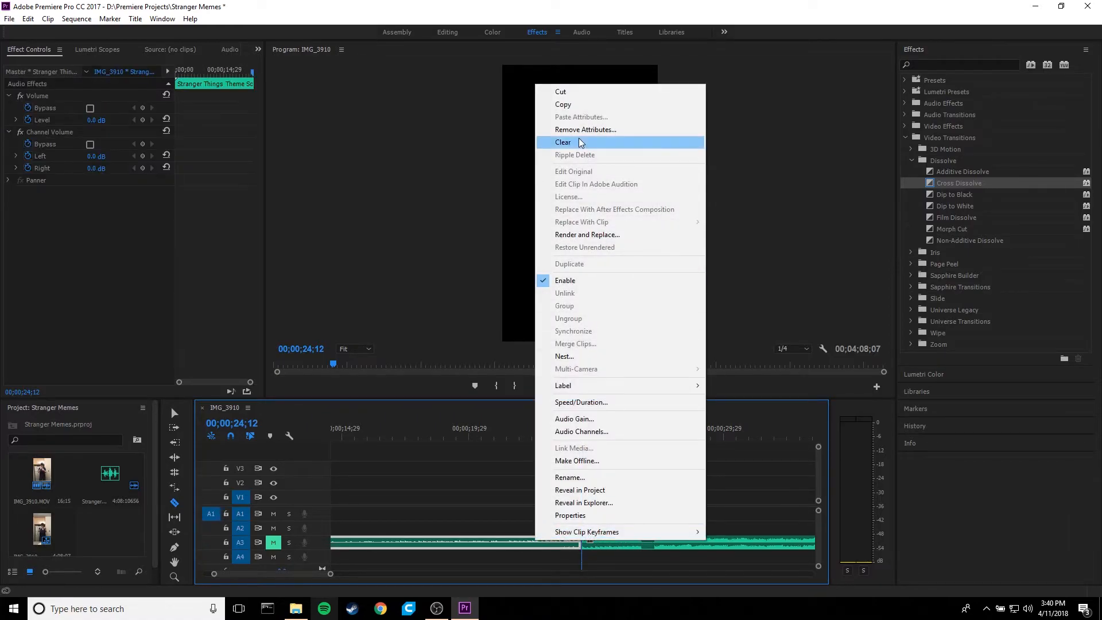
click(579, 142)
- Move the remaining theme music on A3 to the start of the sequence
key(minus)
key(minus)
key(minus)
key(minus)
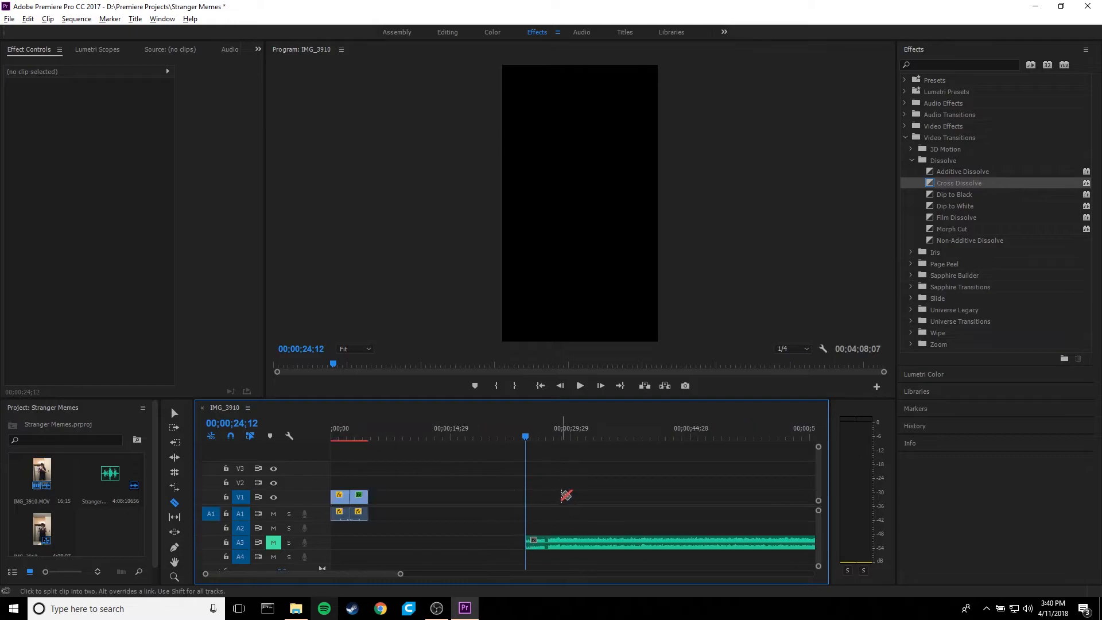
key(v)
drag(522, 540, 424, 553)
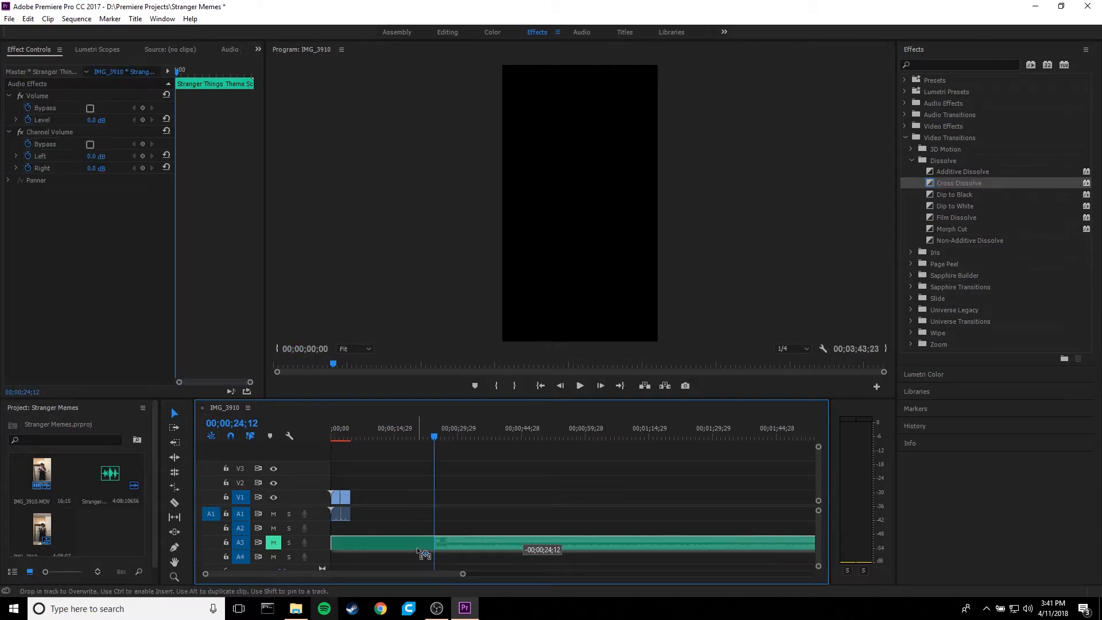
- Trim about 12 frames off the start of the theme music and move it back to the sequence start, aligning its quiet gap with the video cut
key(equal)
key(equal)
key(equal)
key(equal)
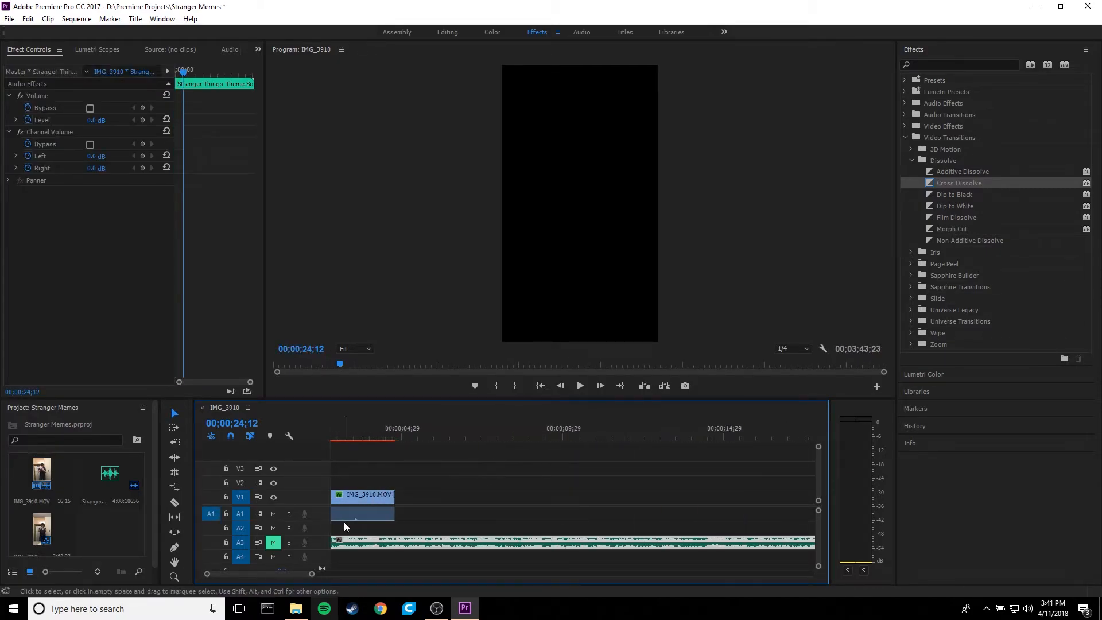
key(equal)
key(equal)
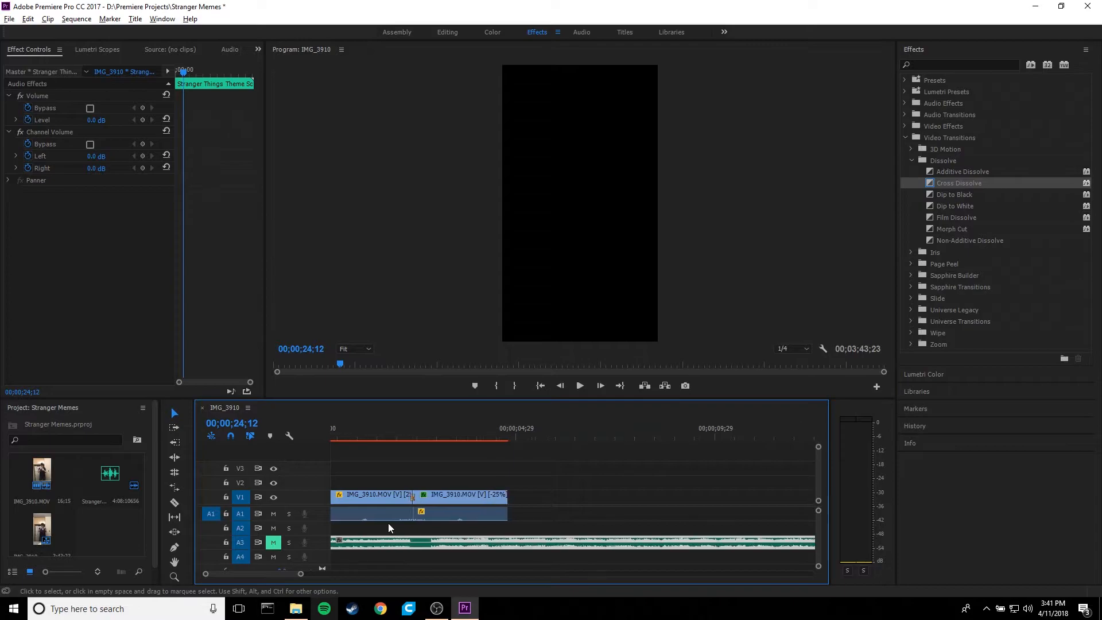
key(equal)
click(409, 436)
drag(408, 436, 426, 436)
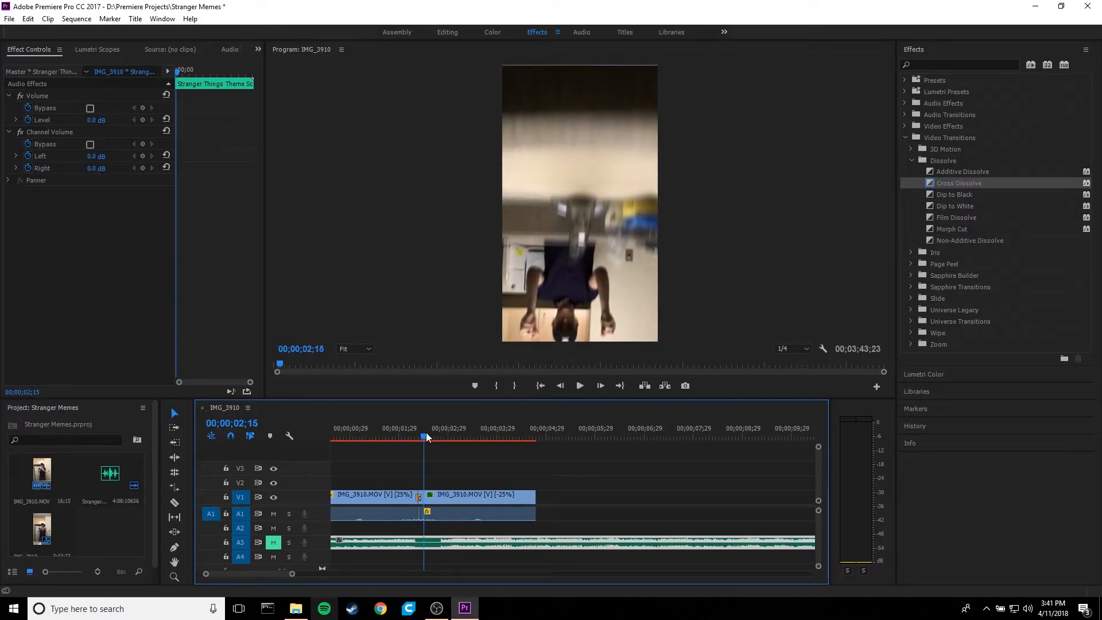
scroll(355, 528, up, 1)
drag(333, 543, 372, 543)
key(shift+Left)
- Expand audio track A3 and lower the theme music's volume level to -7.0 dB
scroll(320, 546, up, 4)
scroll(320, 546, up, 3)
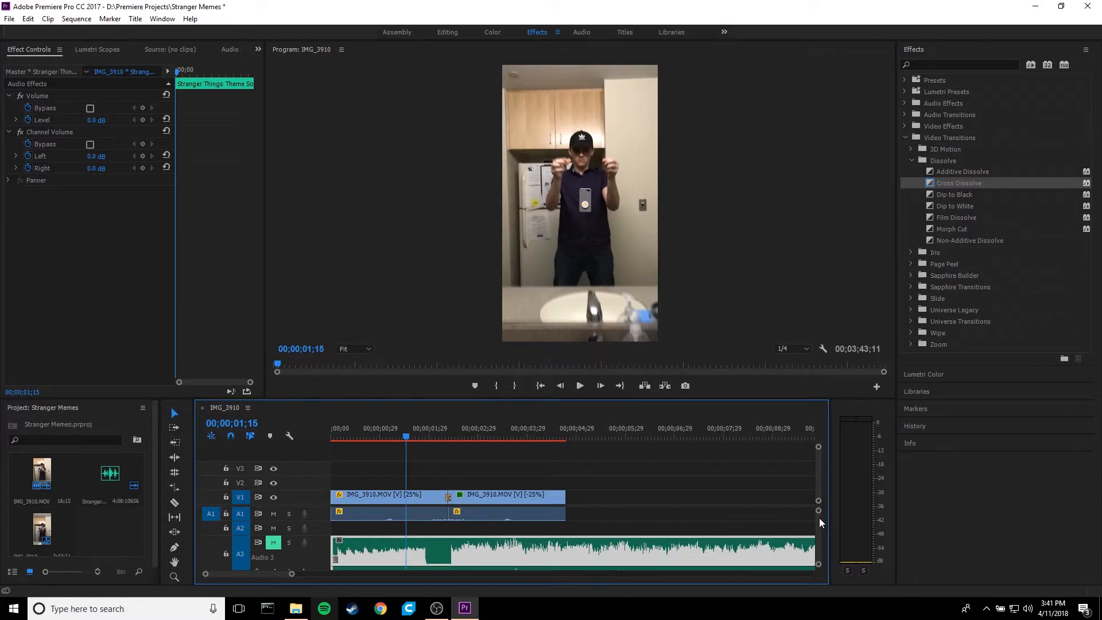
scroll(818, 518, down, 2)
drag(432, 535, 435, 569)
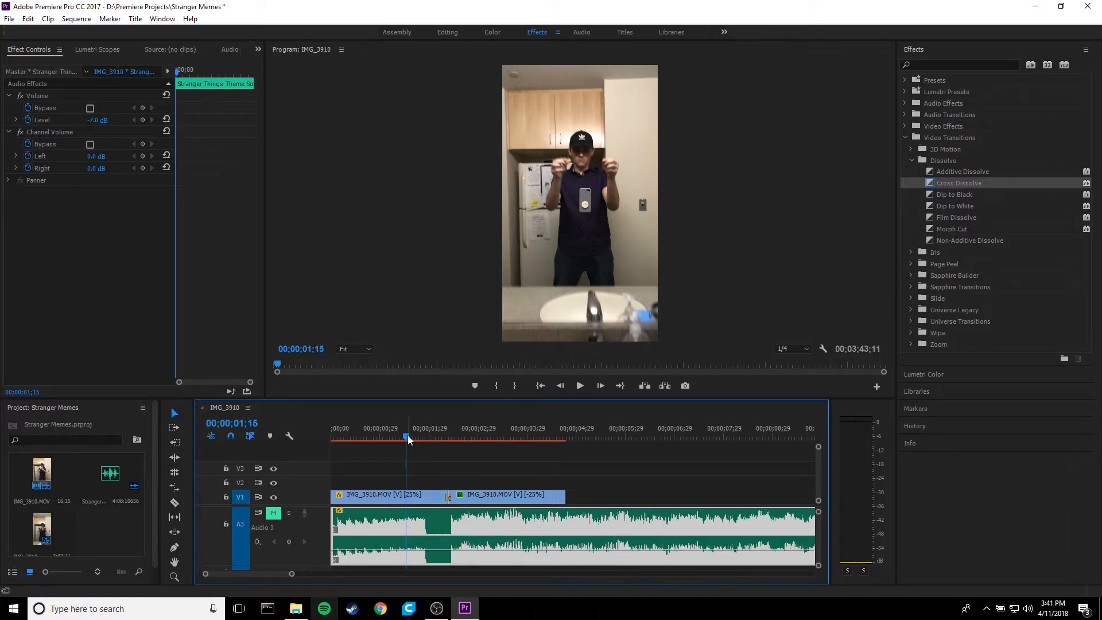
- Unmute track A3 and play the sequence from the beginning to check the music against the video
drag(407, 439, 319, 443)
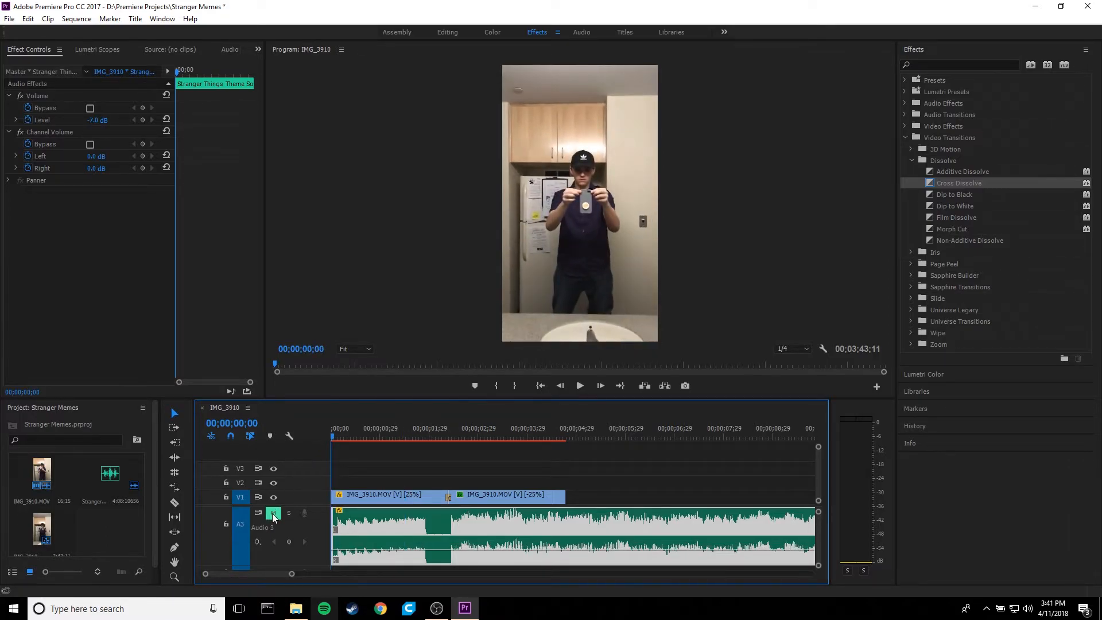
key(space)
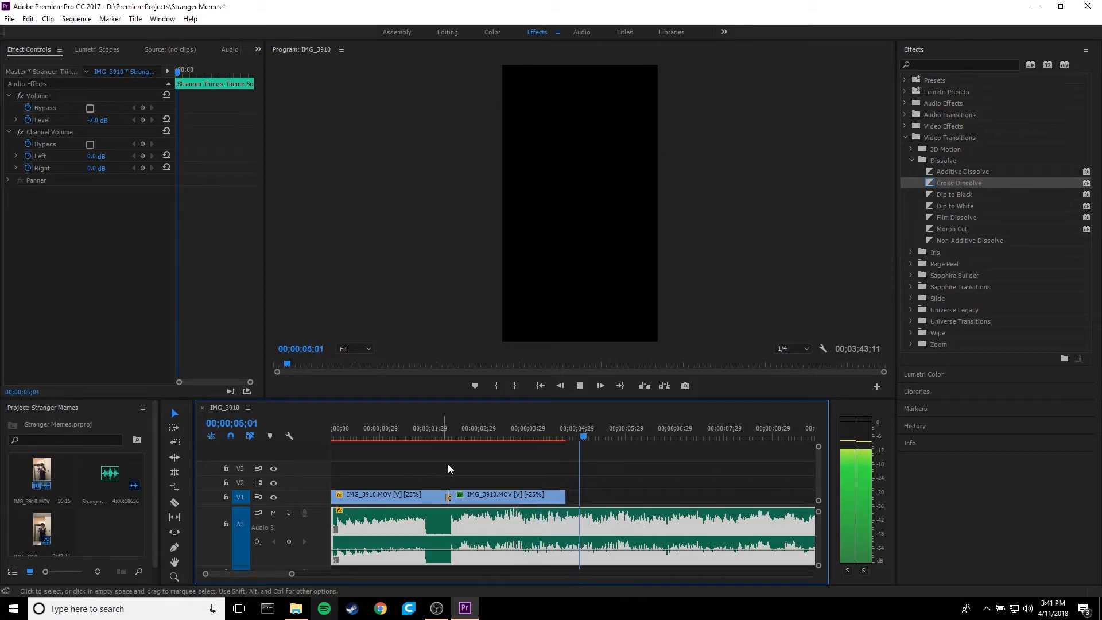
key(space)
- Extend the end of the reversed IMG_3910 clip on V1 to about 00;00;05;29 and play through it
mouse_move(540, 437)
mouse_down()
mouse_move(564, 435)
mouse_move(528, 436)
mouse_up()
click(556, 435)
drag(562, 496, 623, 497)
drag(557, 439, 441, 440)
key(space)
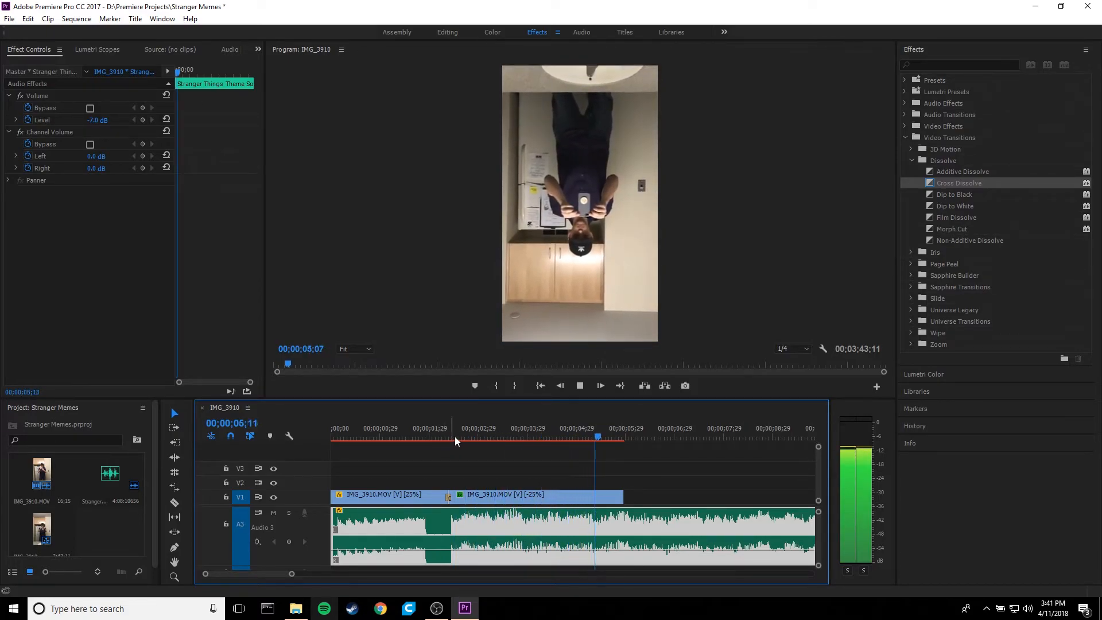
key(space)
- Split the theme music at the end of the last video clip and delete the part beyond it
key(c)
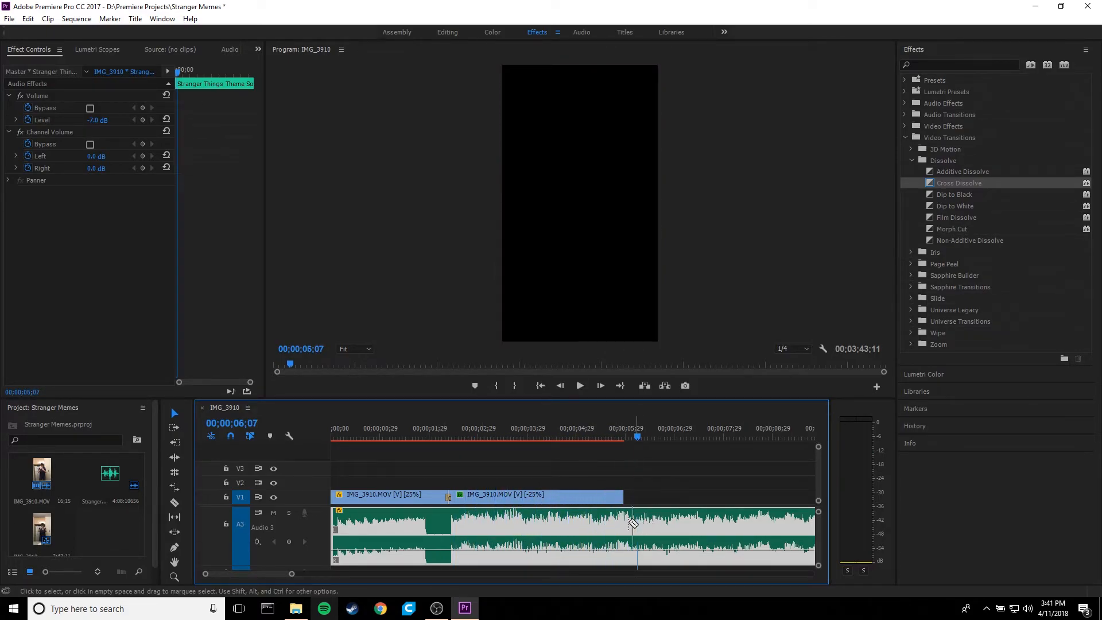
click(625, 525)
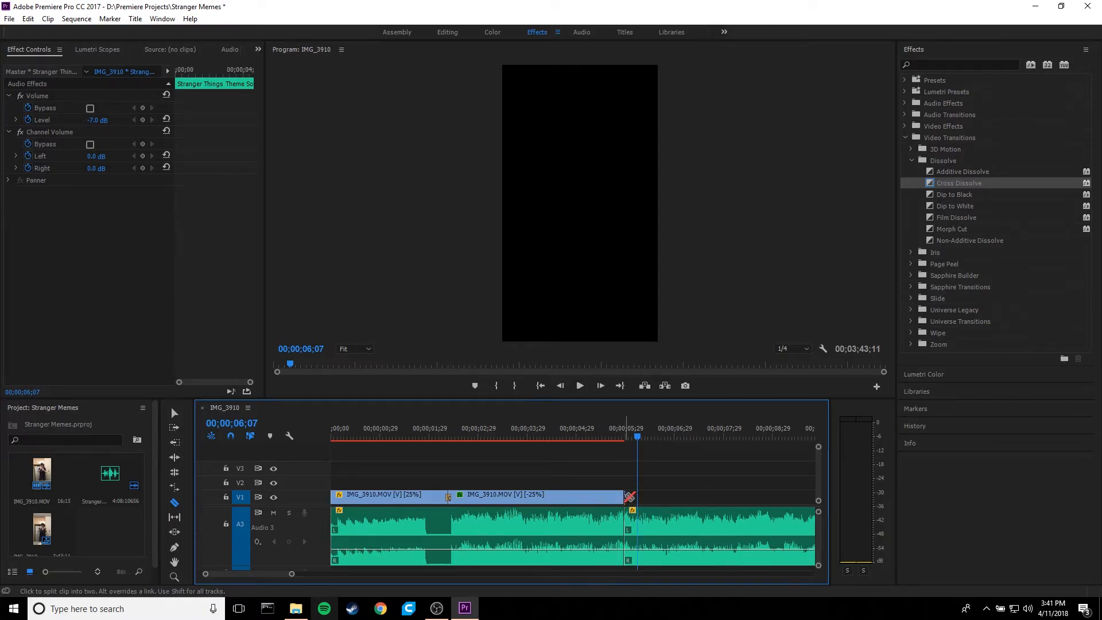
right_click(661, 522)
click(714, 126)
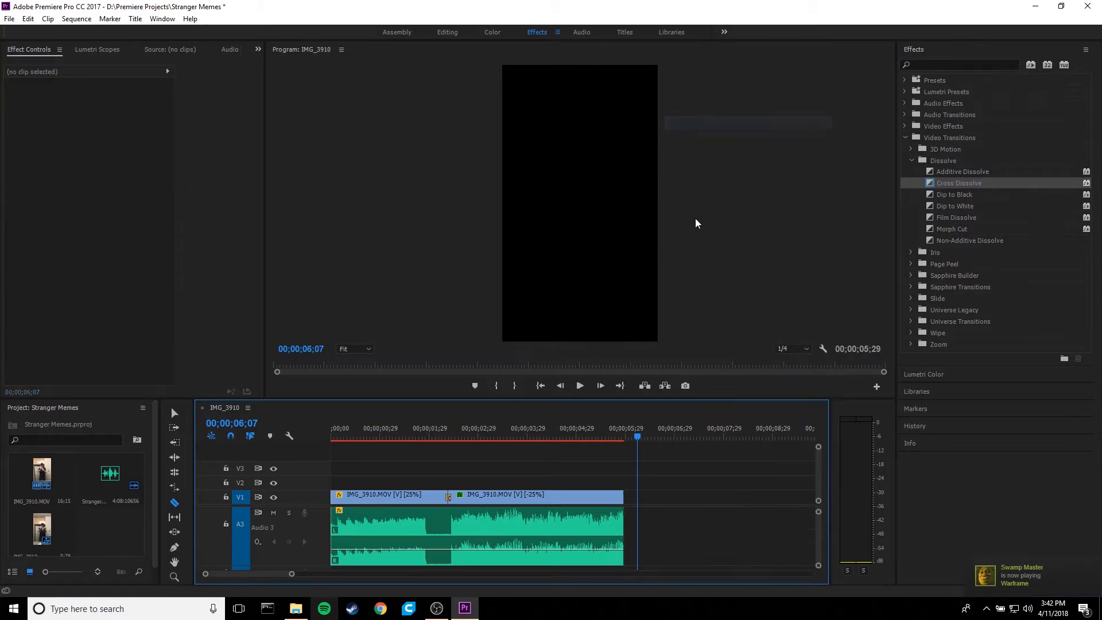
- Play the finished sequence from the beginning to review it, then return the playhead to the start
scroll(459, 434, up, 3)
scroll(460, 436, down, 7)
drag(379, 436, 334, 440)
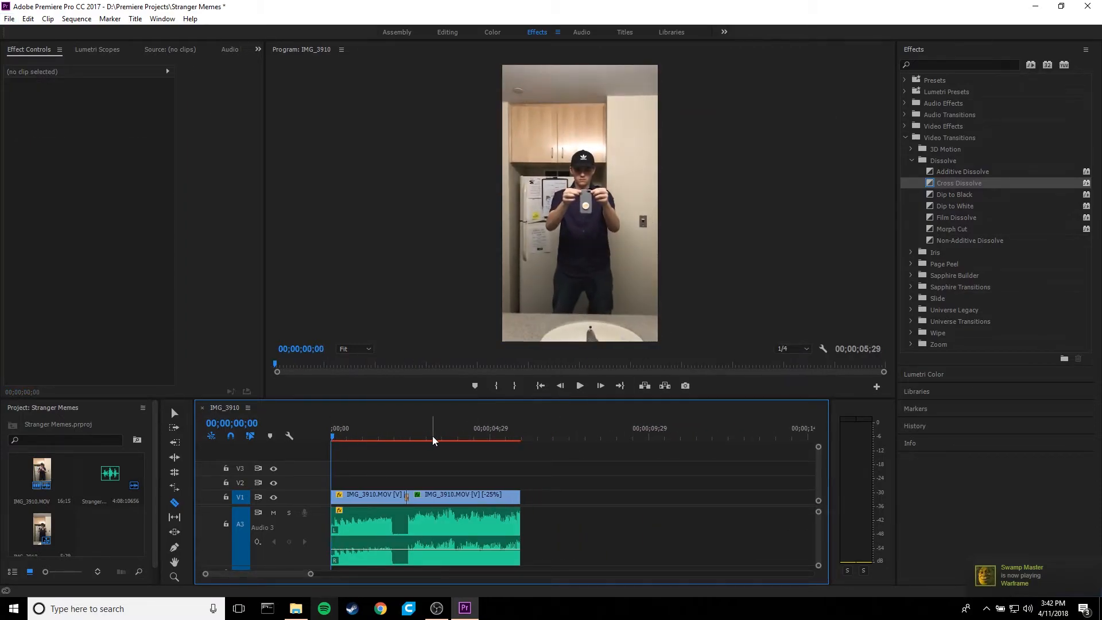
key(space)
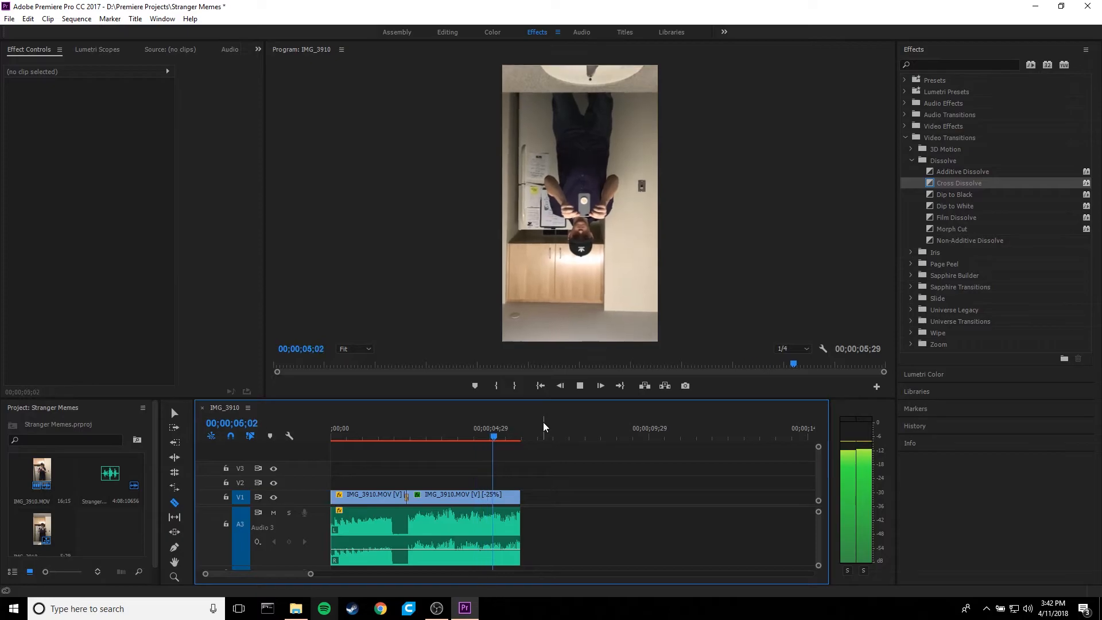
click(540, 385)
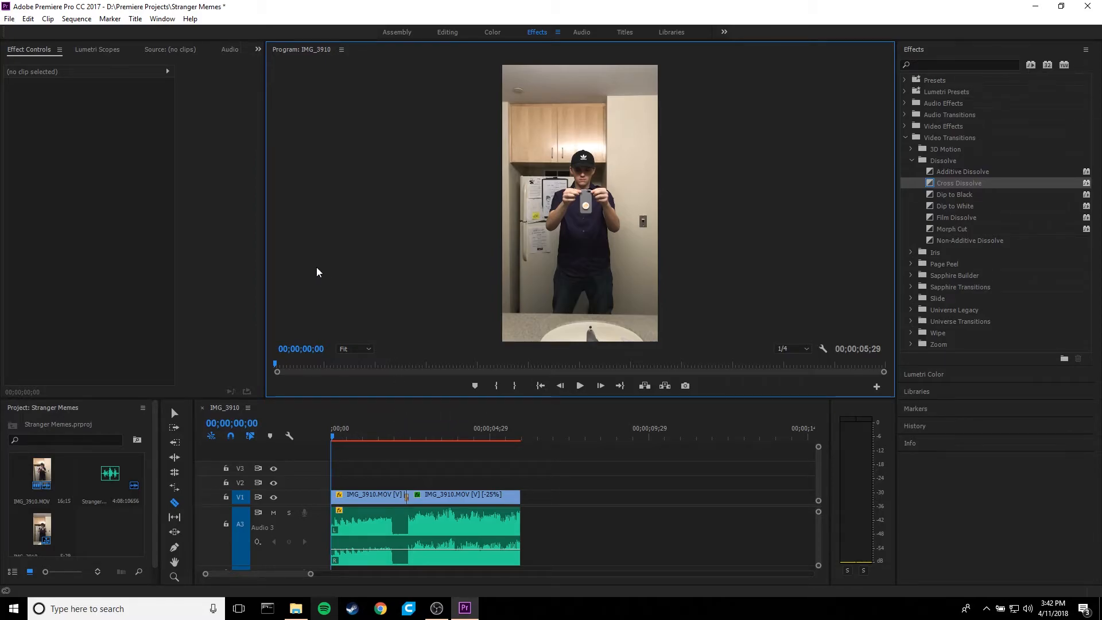
- Open the media export settings for the sequence and choose H.264 as the format
click(9, 18)
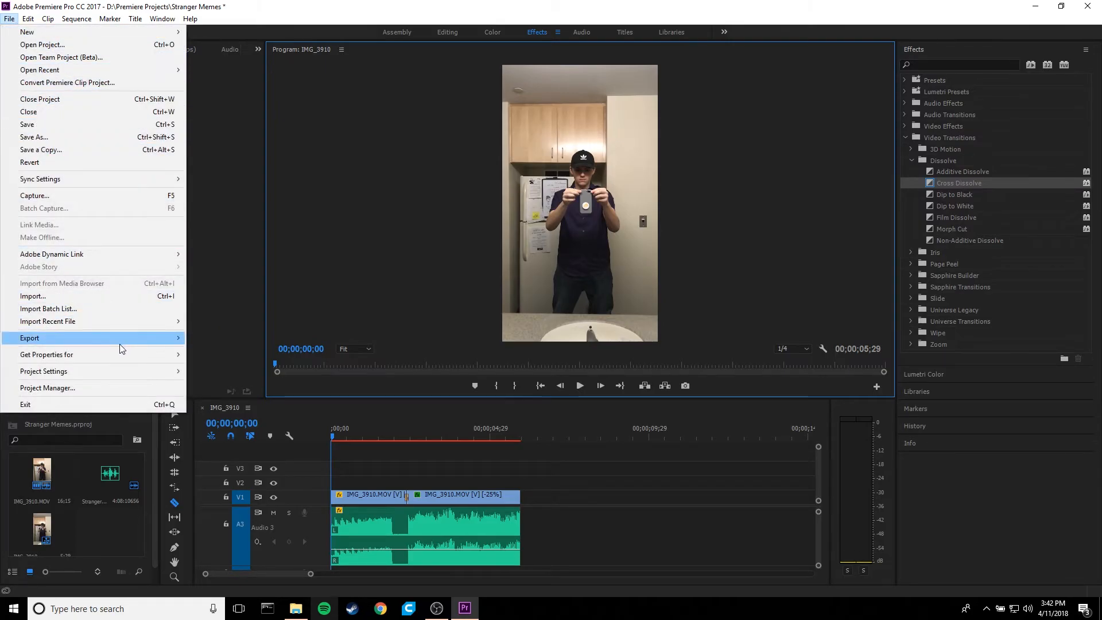
mouse_move(121, 343)
click(232, 339)
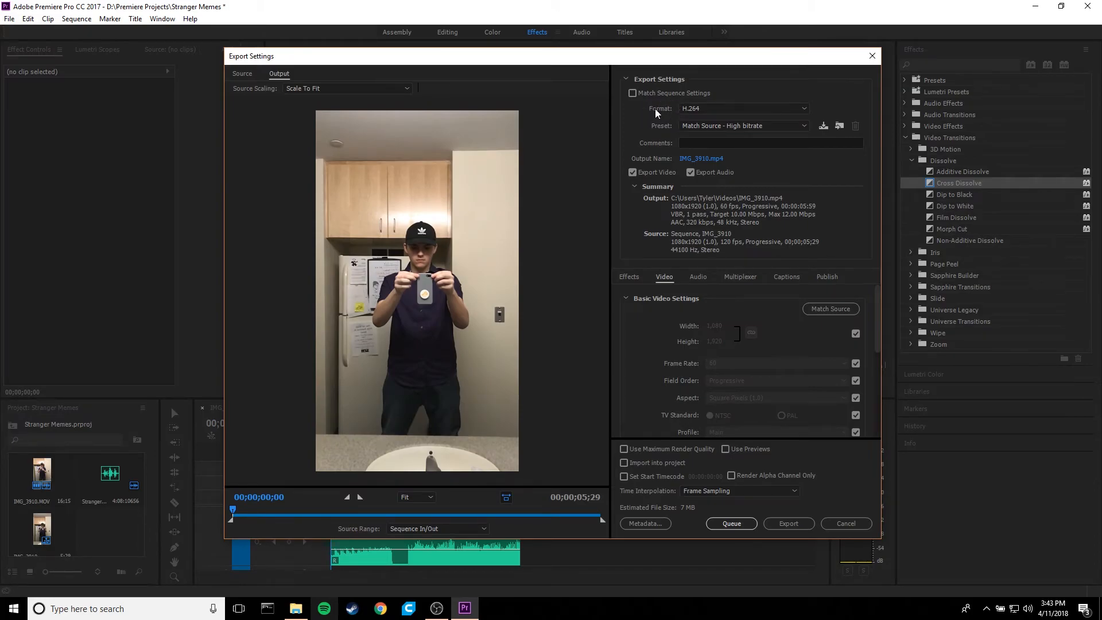
click(707, 110)
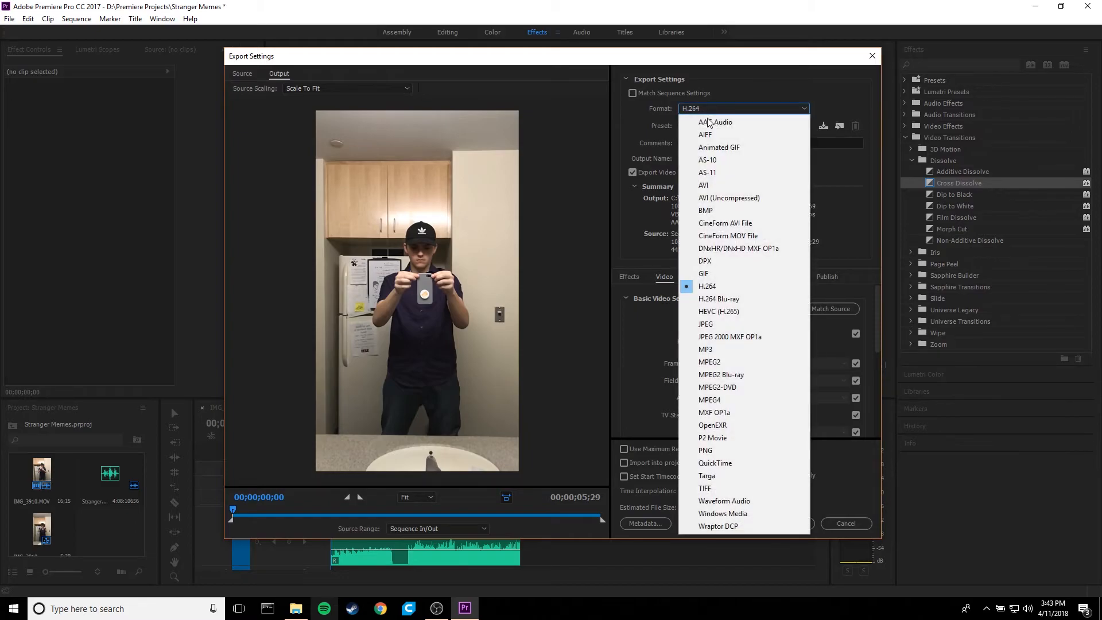
click(721, 287)
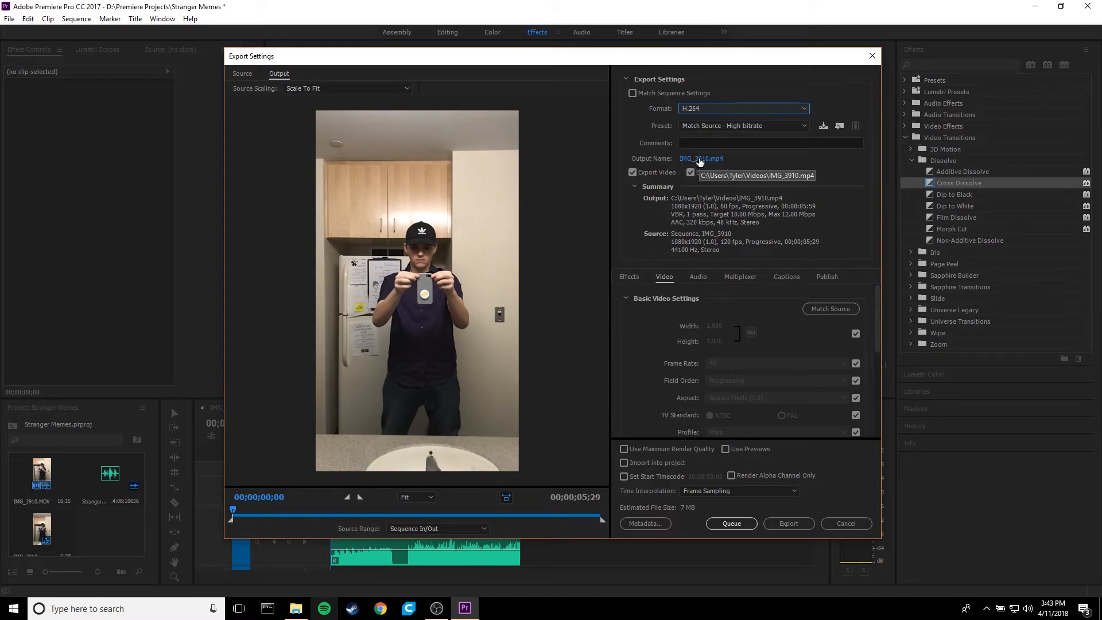
- Set the export's output file to "meme strange" in the Videos folder
click(700, 160)
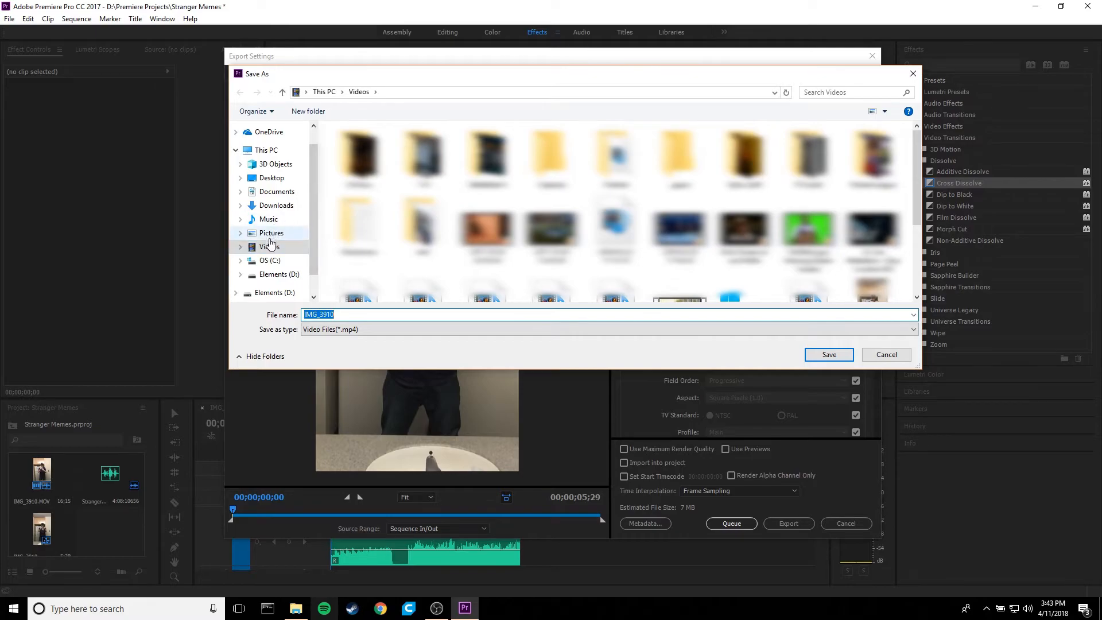
click(270, 247)
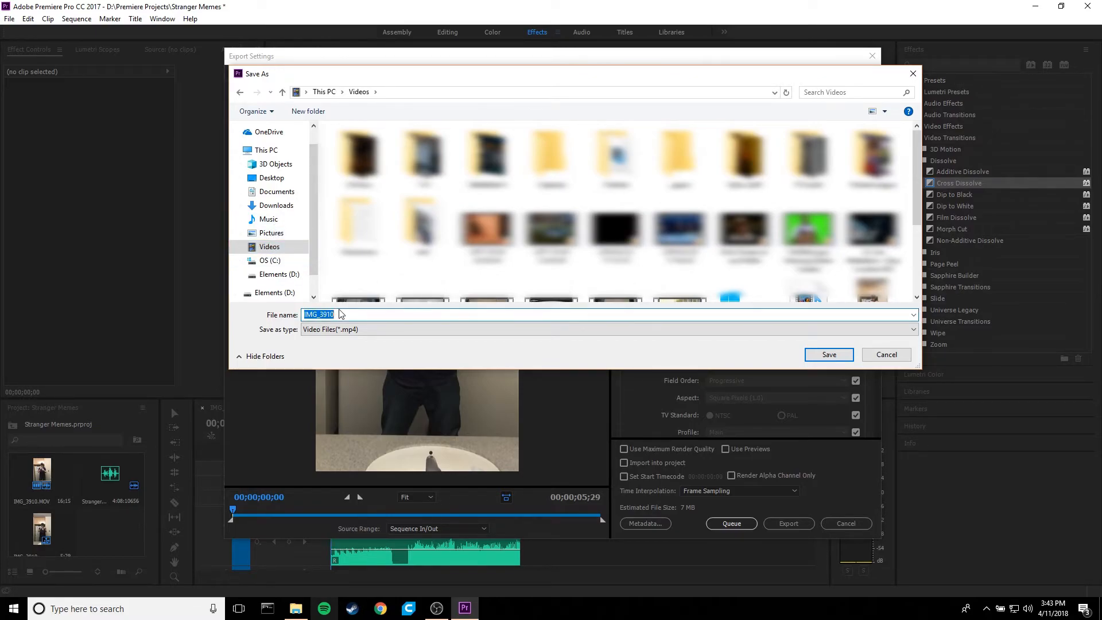
text(mem)
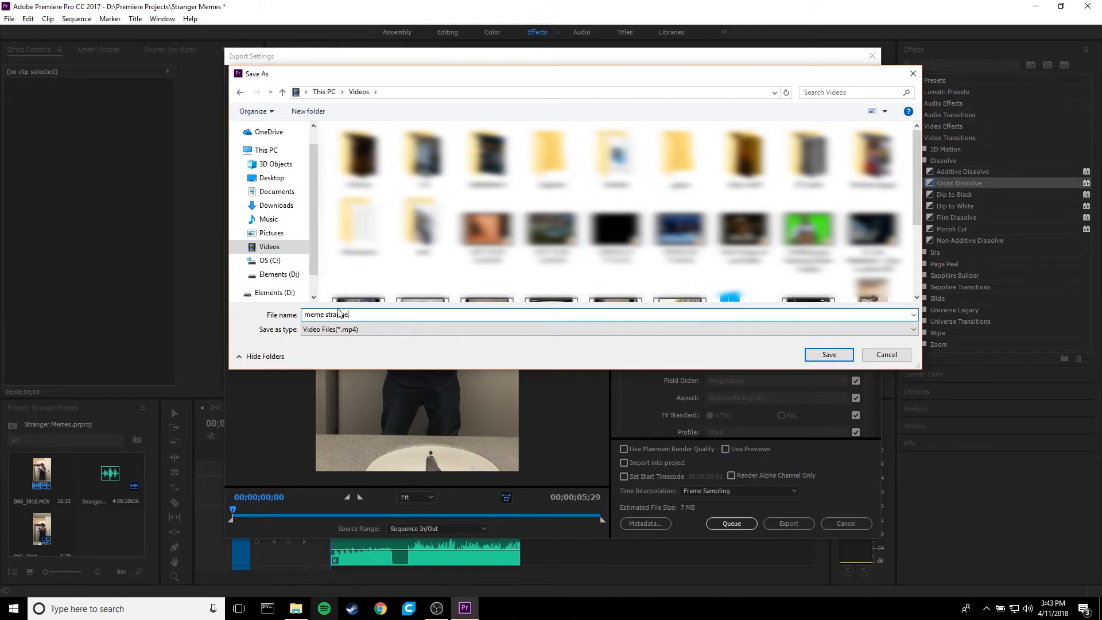
text(e strange)
click(826, 356)
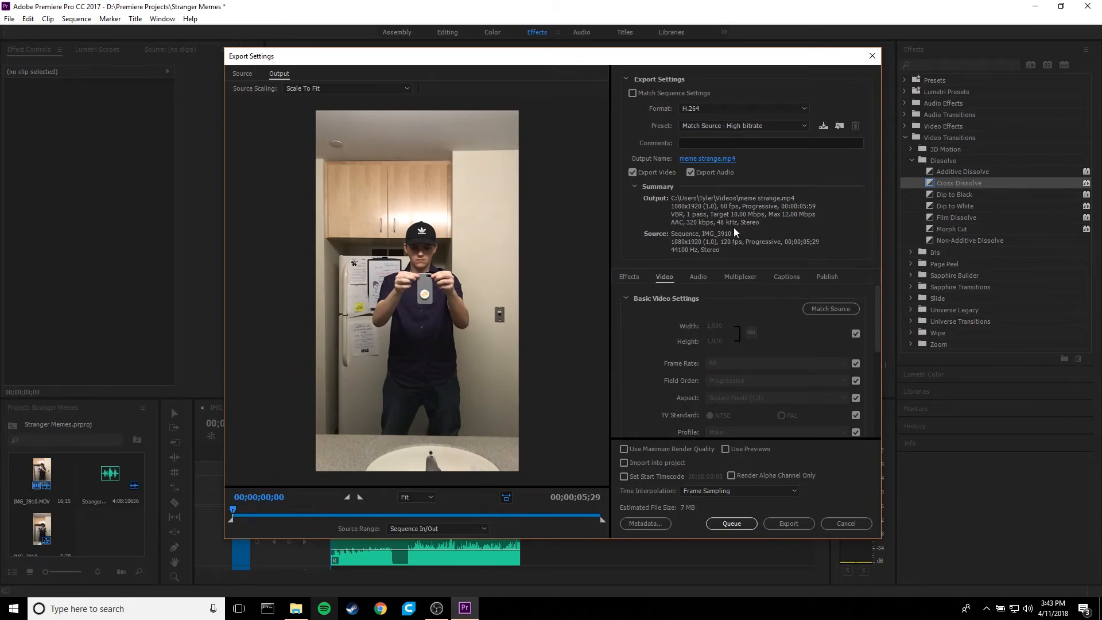
- Look over the video export settings and export the sequence immediately
scroll(718, 316, down, 5)
scroll(697, 344, up, 5)
click(789, 523)
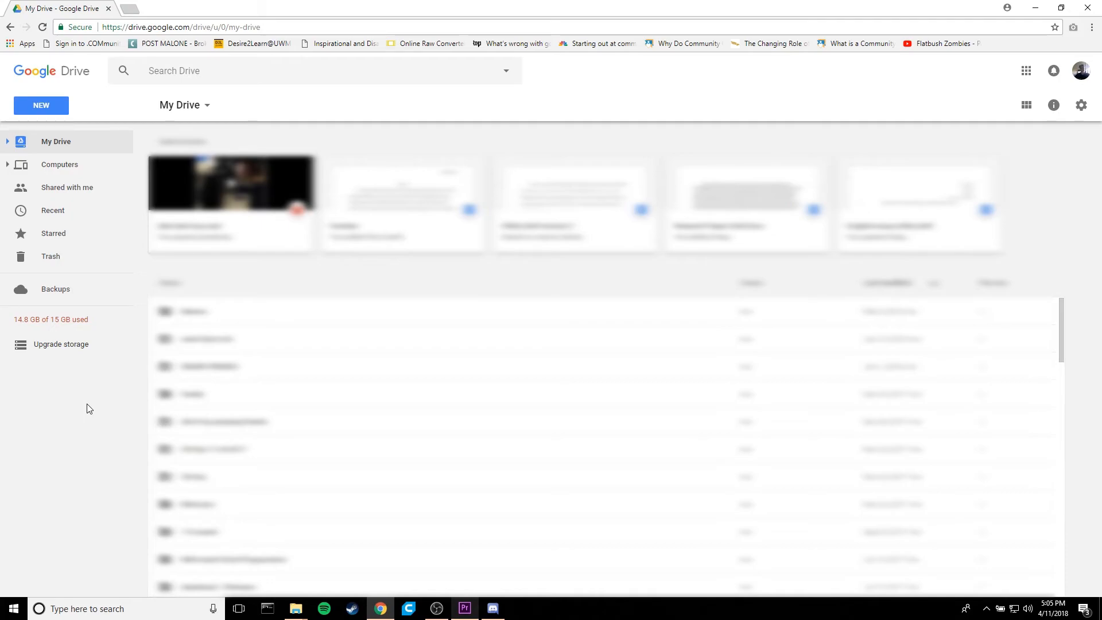
- Upload the meme strange video from the Videos folder to My Drive in Google Drive
click(34, 109)
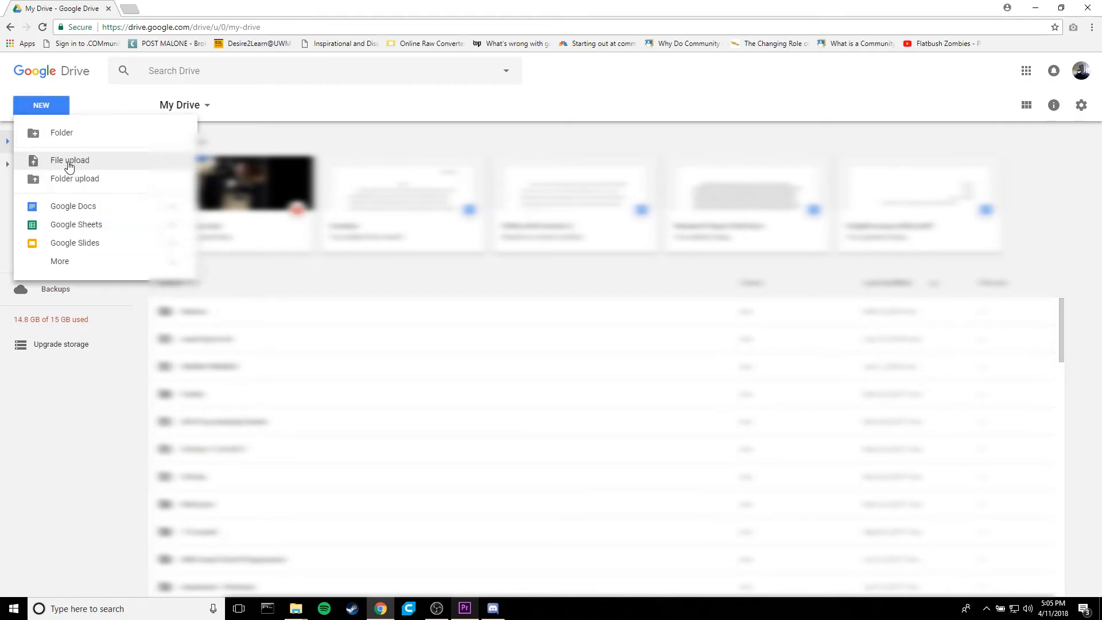
click(69, 161)
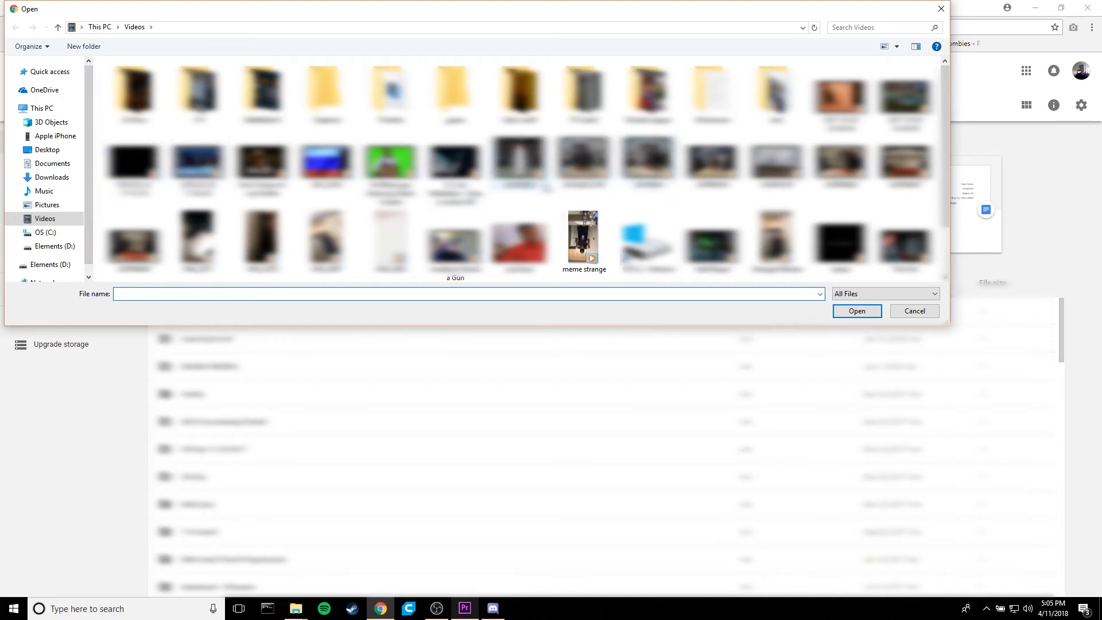
click(582, 240)
click(851, 315)
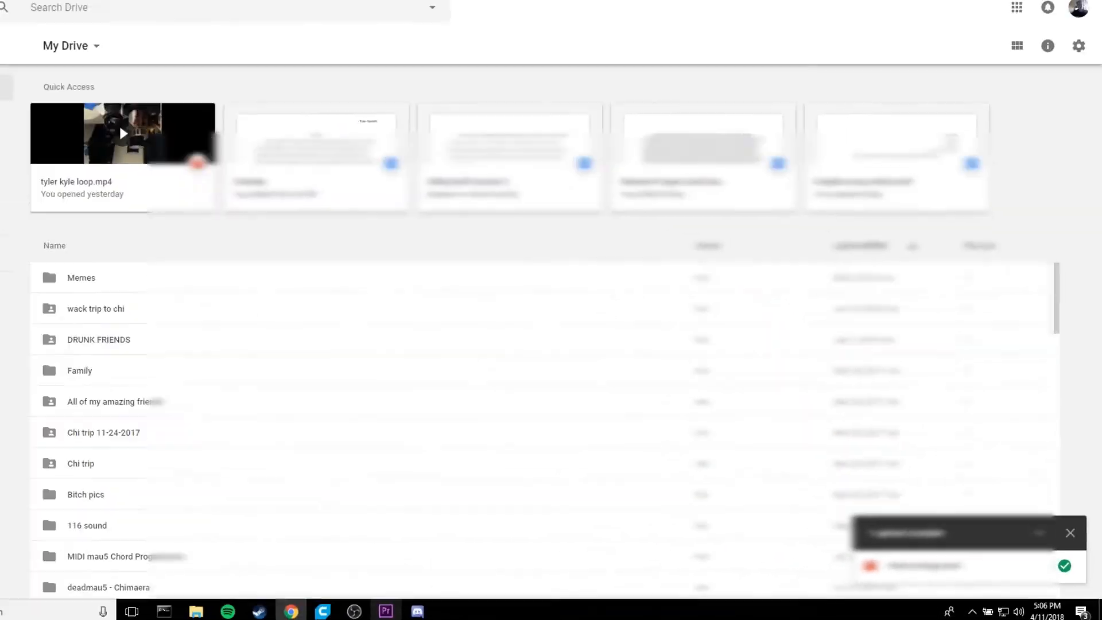
- Reload My Drive and open the uploaded meme strange.mp4
click(42, 27)
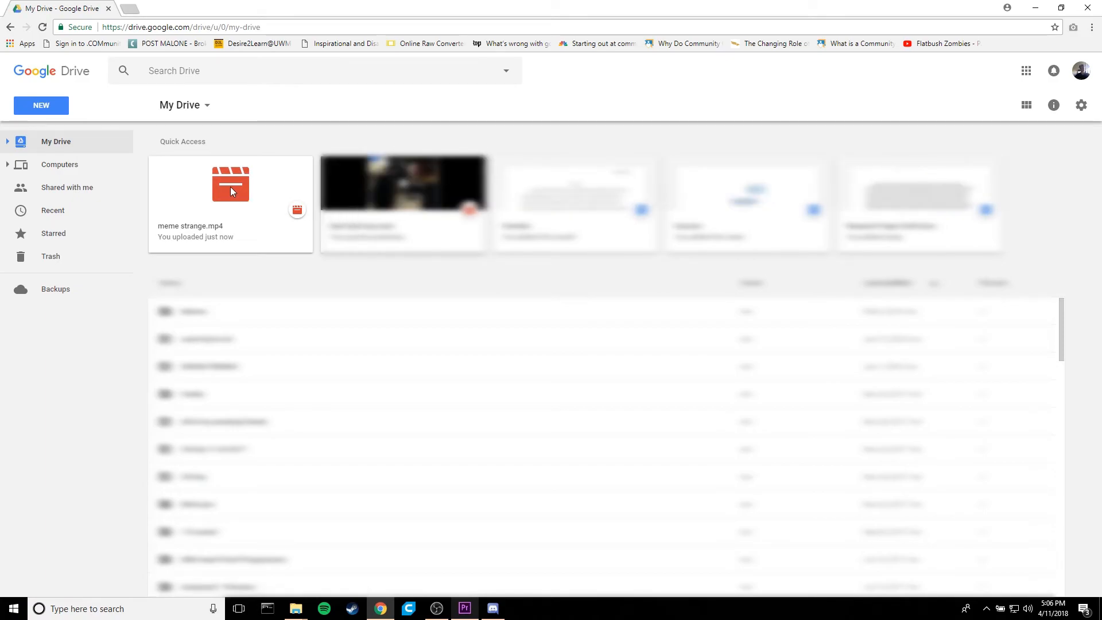
double_click(230, 187)
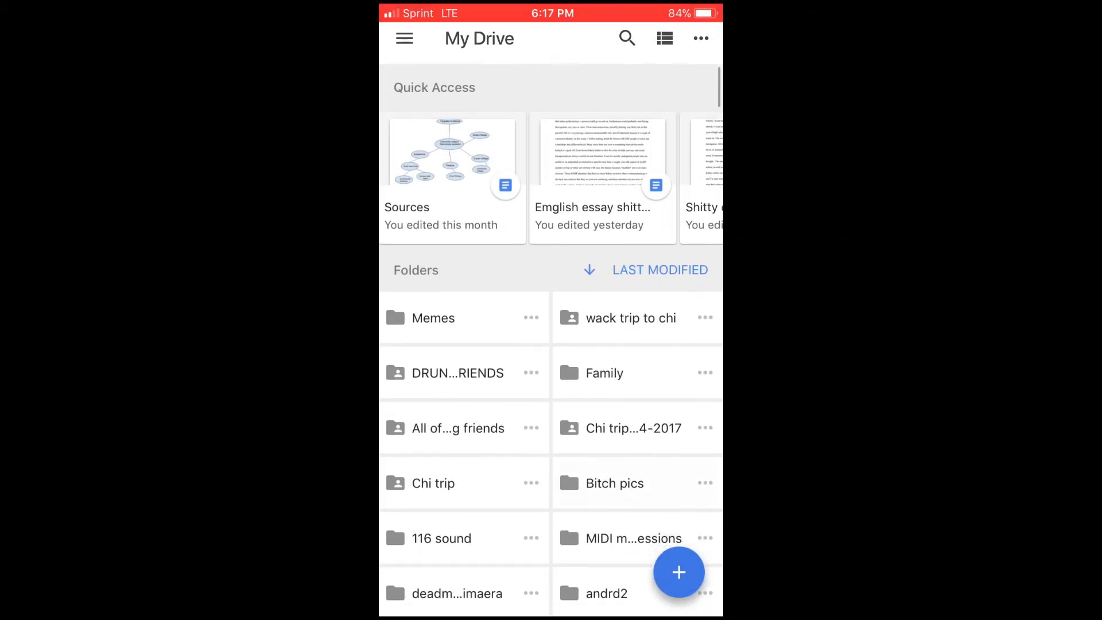
- Switch to the Google Drive app on the phone and open meme strange.mp4 from the files
scroll(551, 310, down, 3)
scroll(551, 310, down, 3)
click(464, 435)
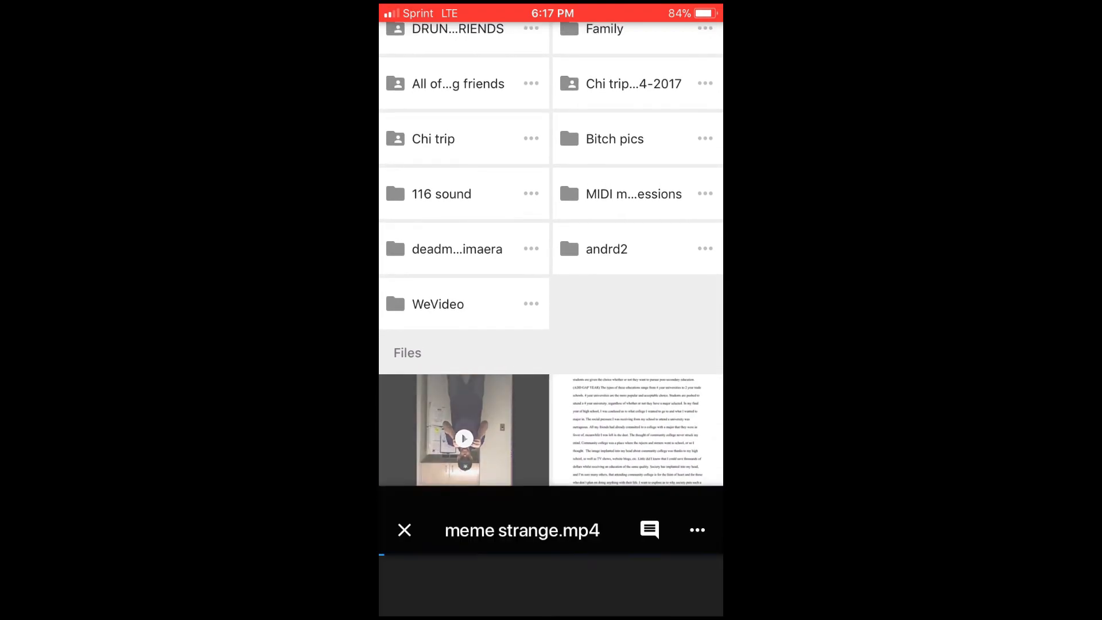